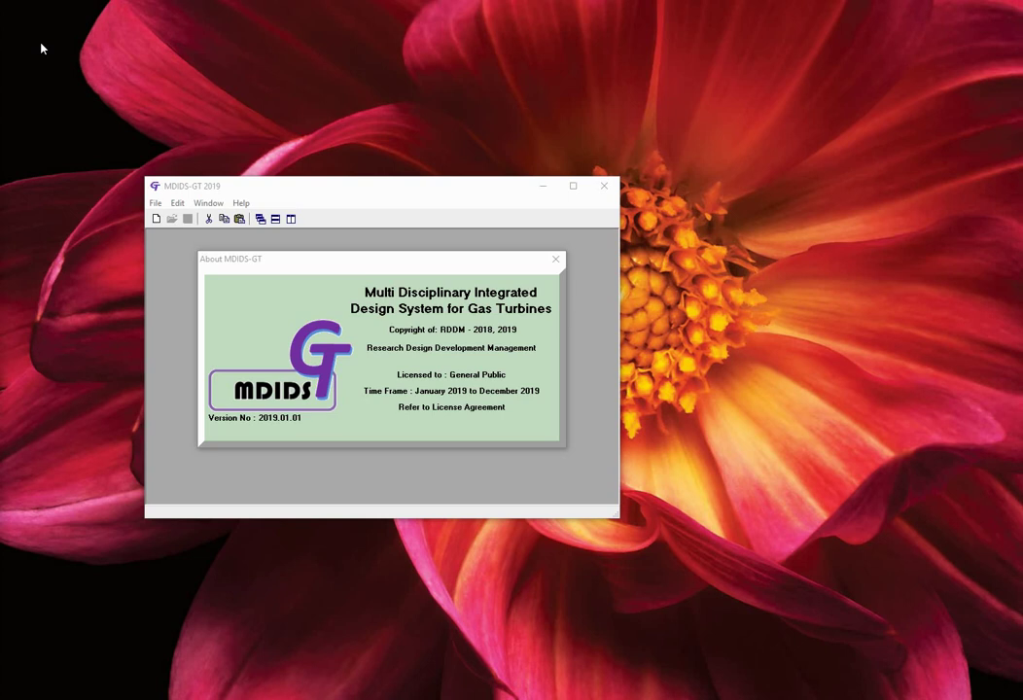
- Dismiss the About box and start a new NONAME1 design maximized in the main window
click(555, 259)
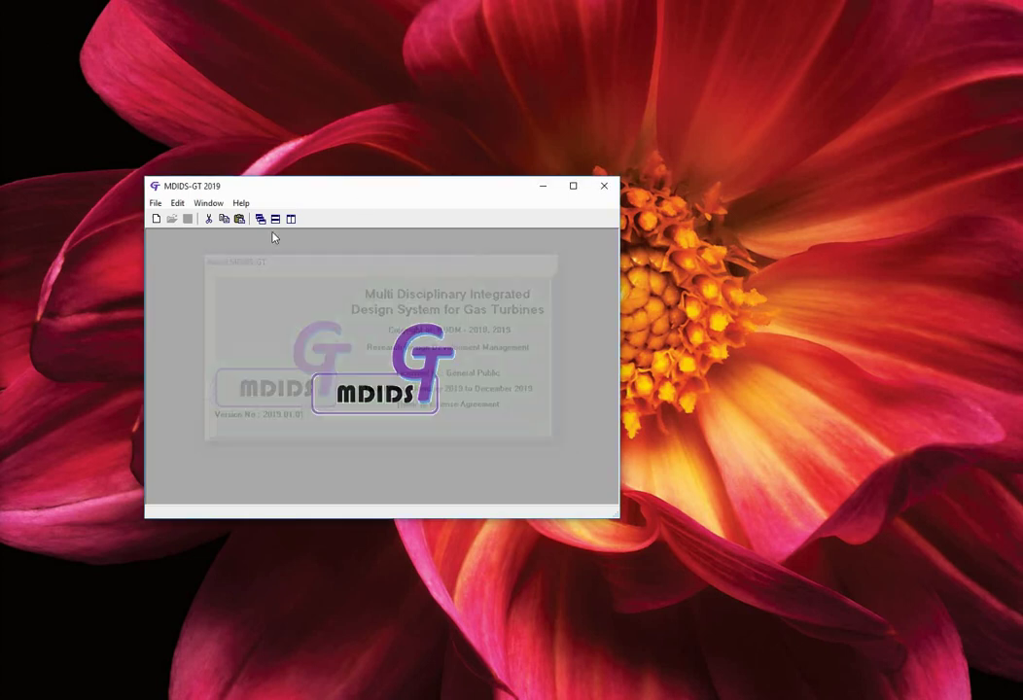
click(157, 219)
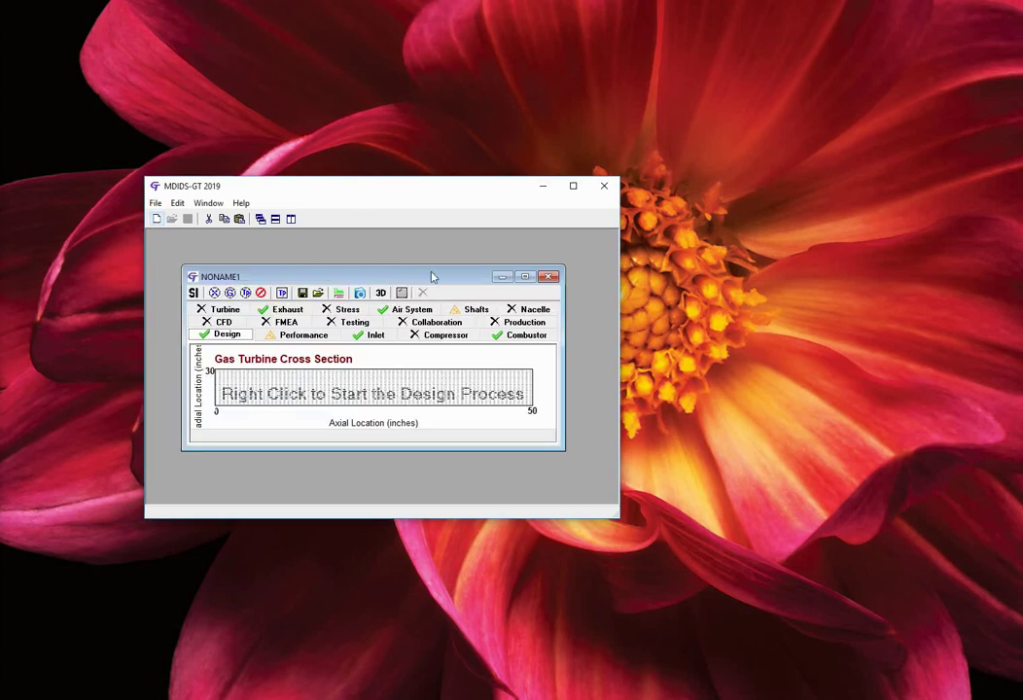
click(525, 277)
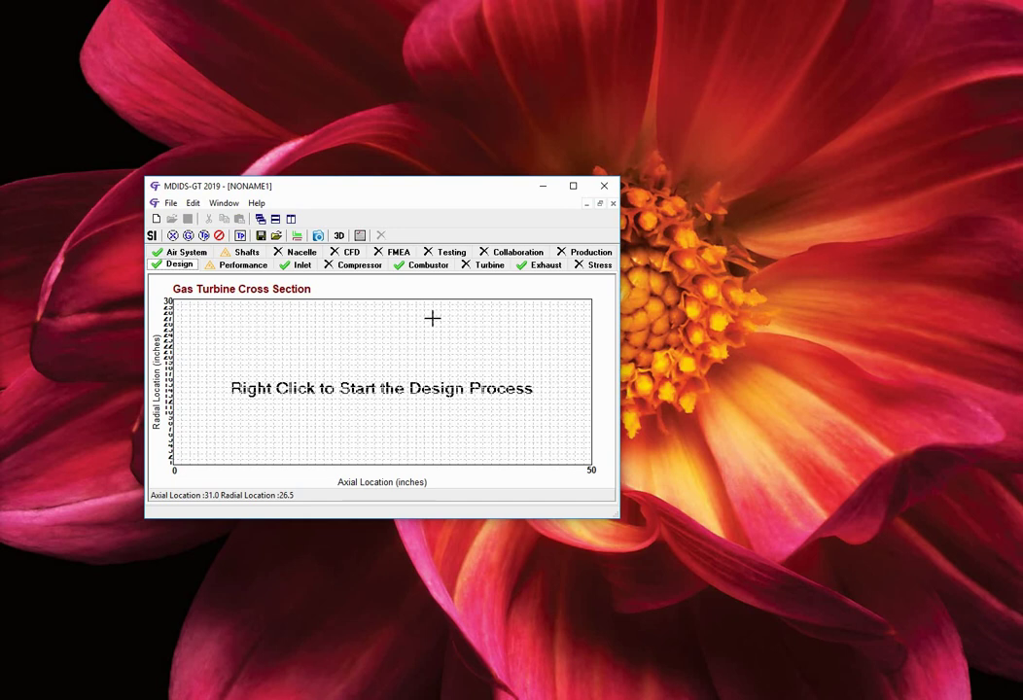
right_click(434, 322)
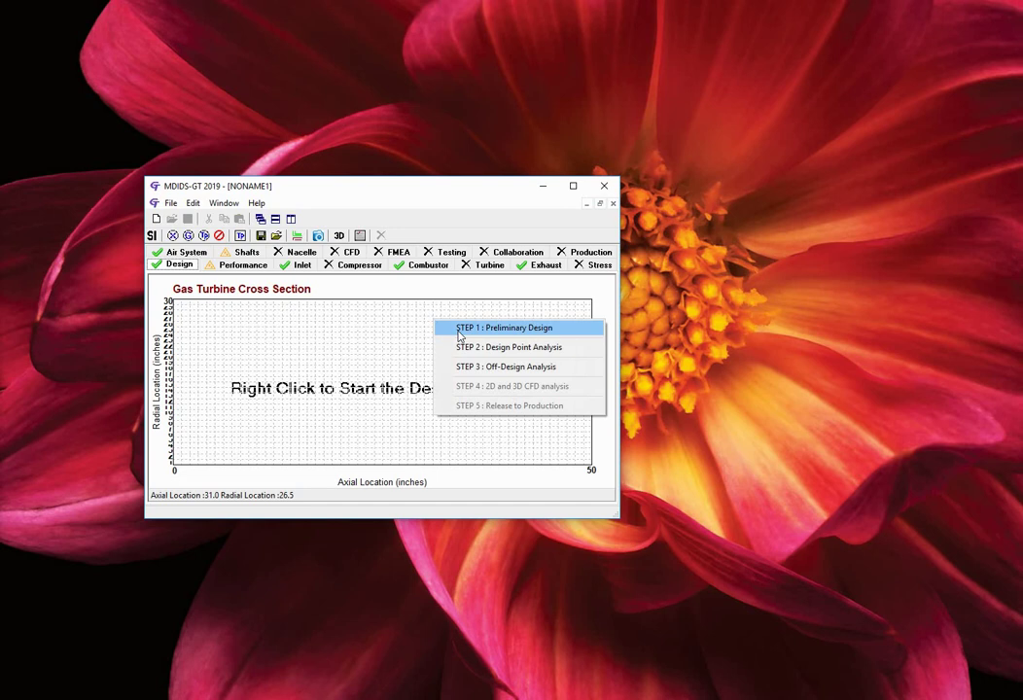
- Launch STEP 1: Preliminary Design to bring up the Preliminary Sizing & Performance Analysis dialog
click(461, 334)
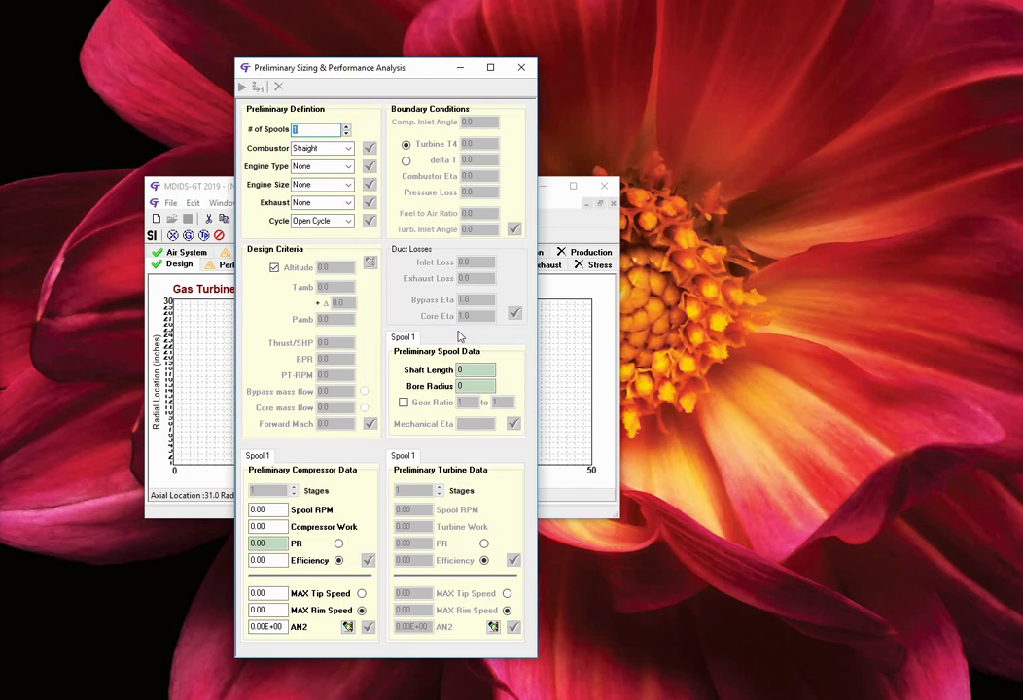
click(199, 92)
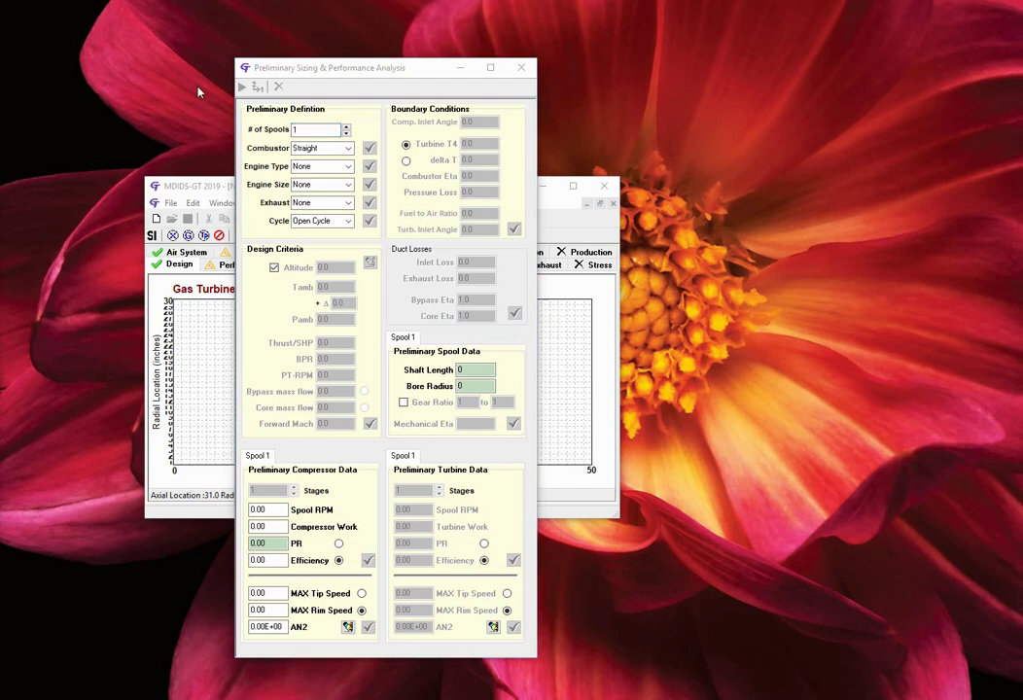
click(311, 71)
- Move the sizing dialog aside to reveal the cross-section and set # of Spools to 2
drag(311, 71, 707, 64)
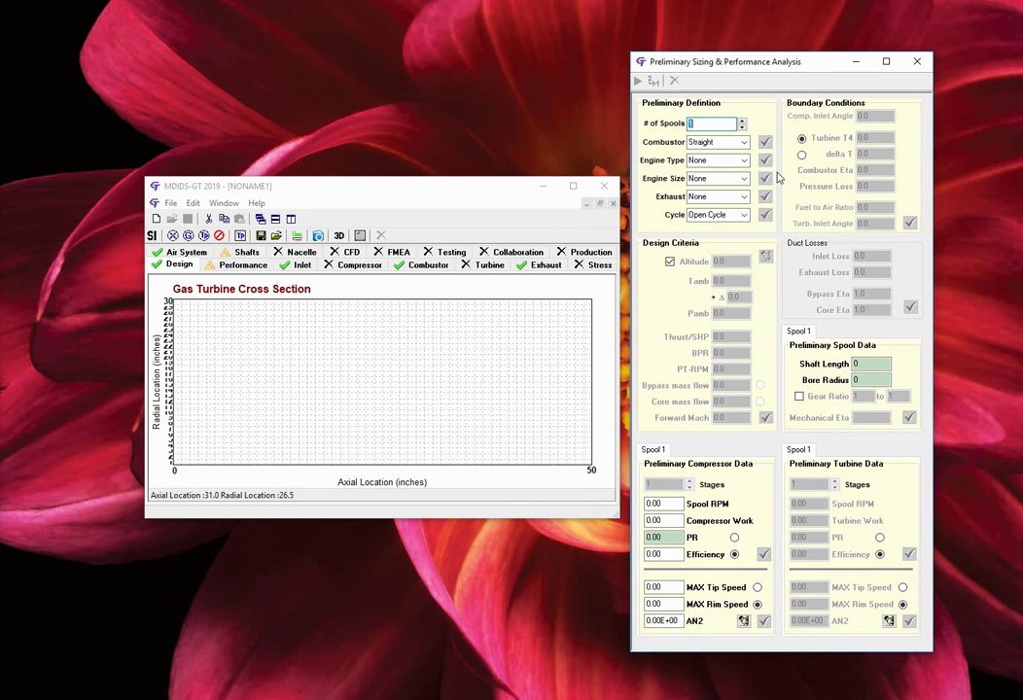
click(742, 121)
click(742, 120)
click(742, 120)
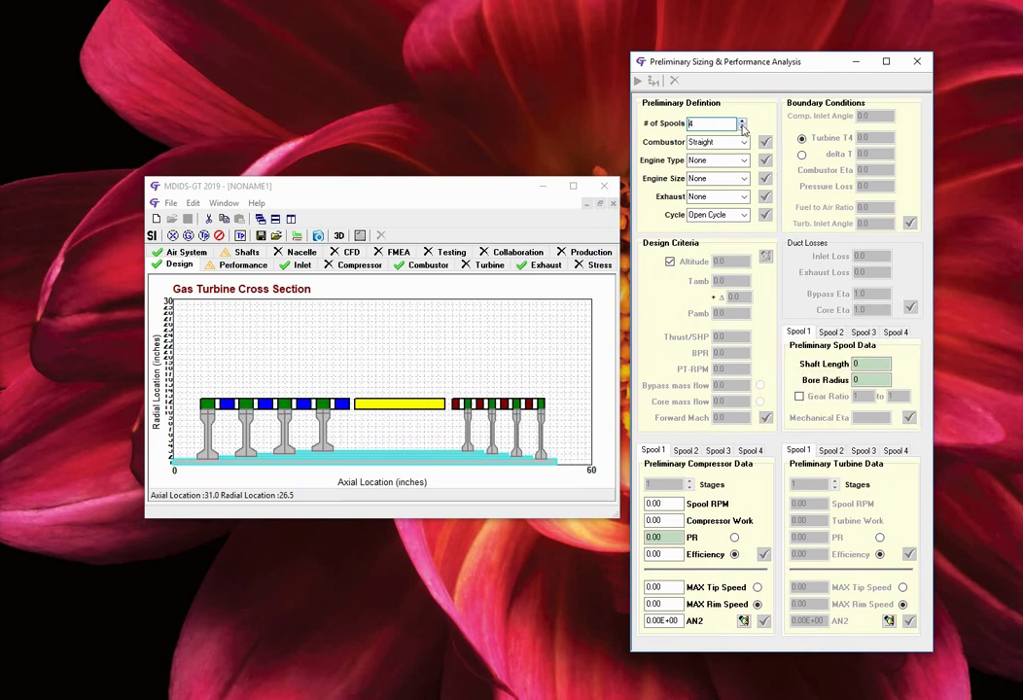
click(742, 128)
click(742, 129)
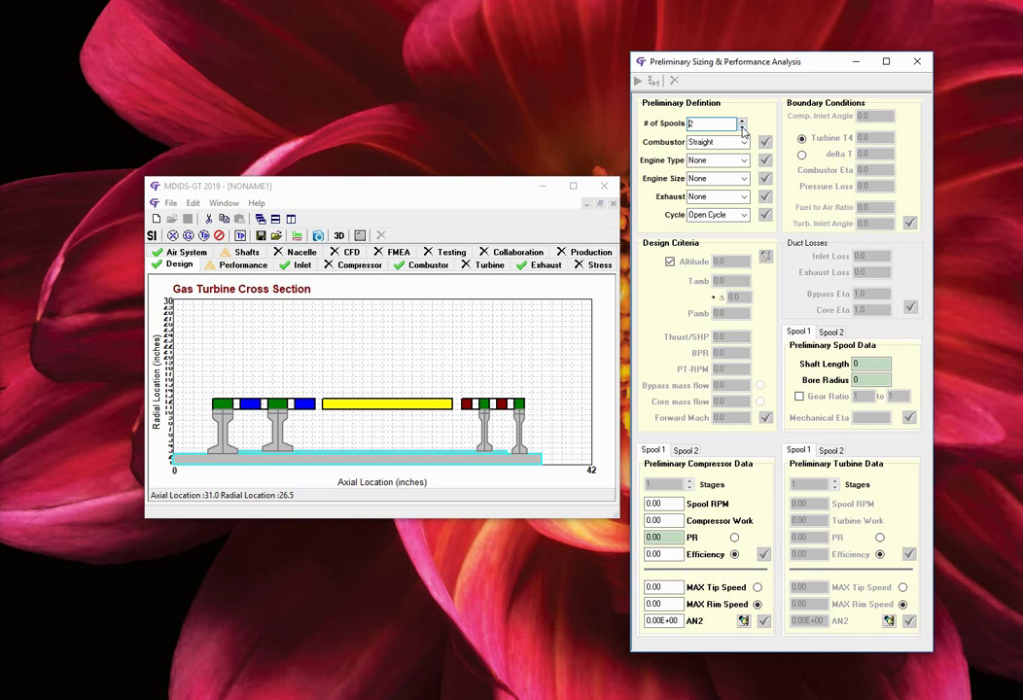
click(744, 142)
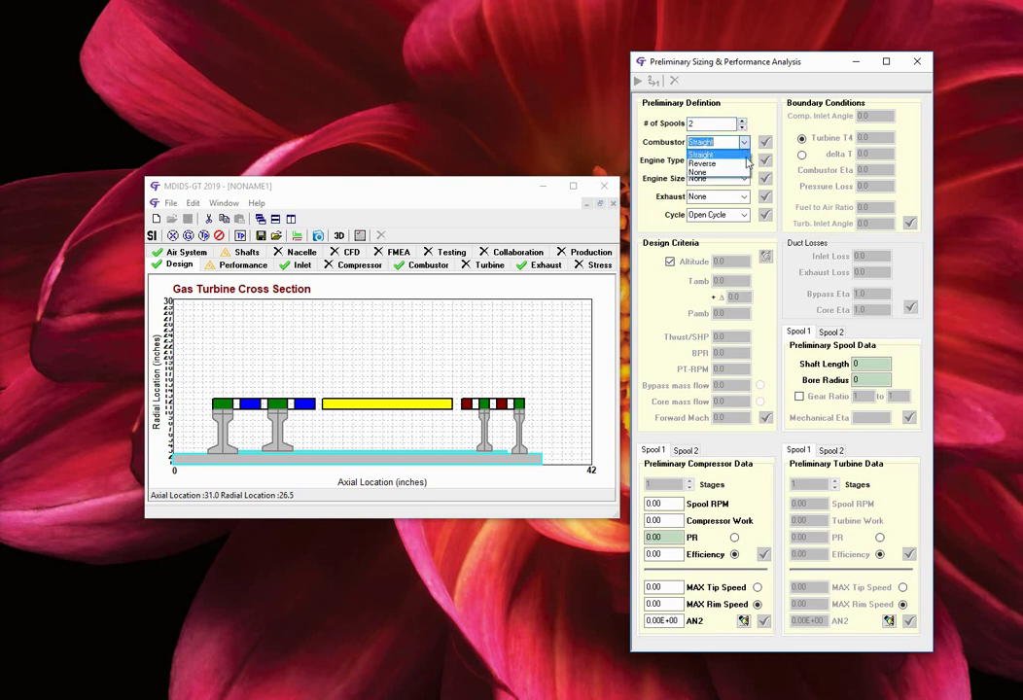
- Try the Reverse combustor, then revert to and apply the Straight combustor
click(744, 144)
click(745, 144)
click(724, 162)
click(764, 144)
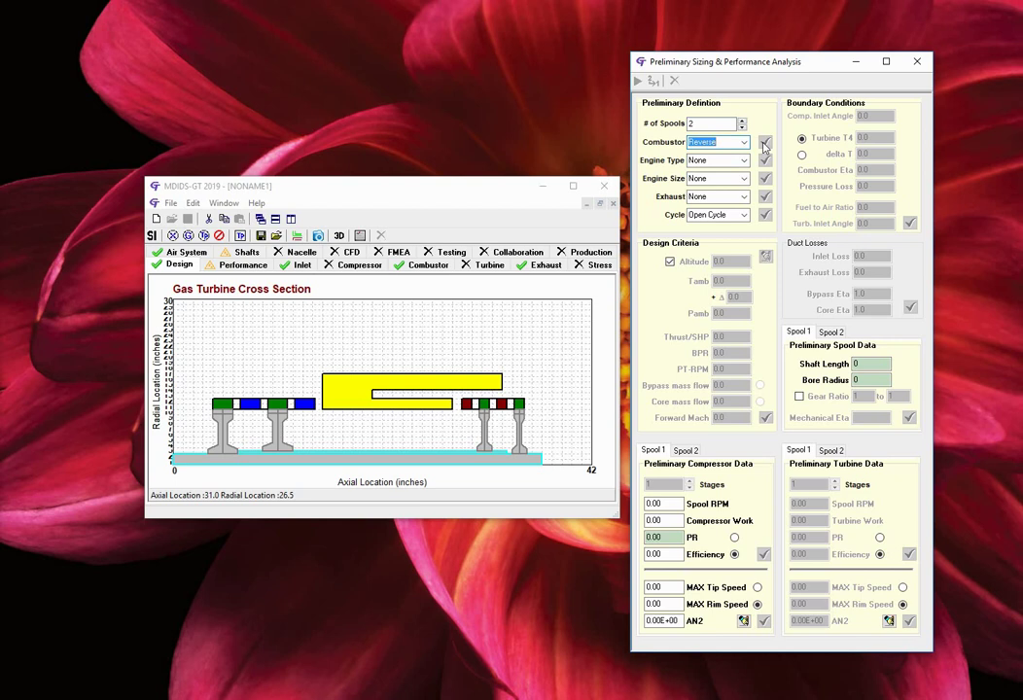
click(745, 143)
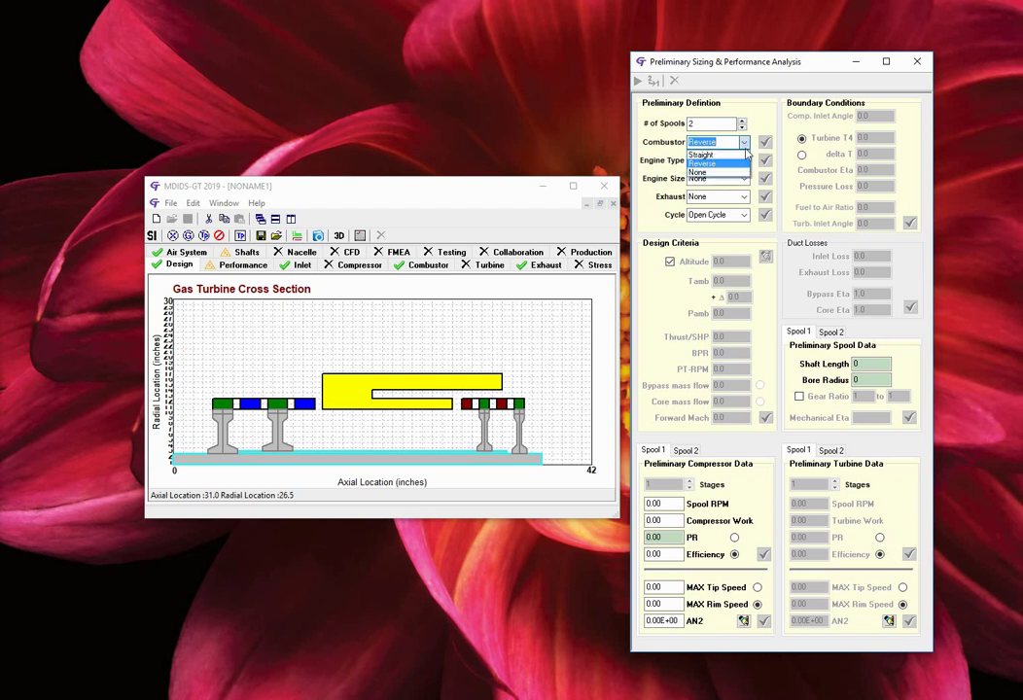
click(719, 153)
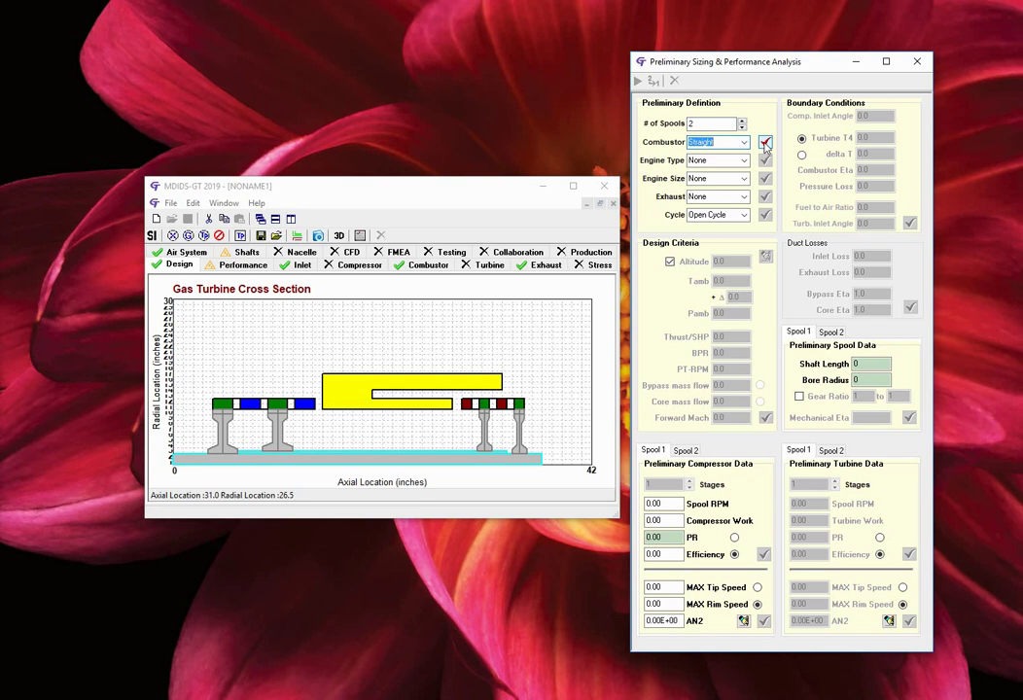
click(765, 143)
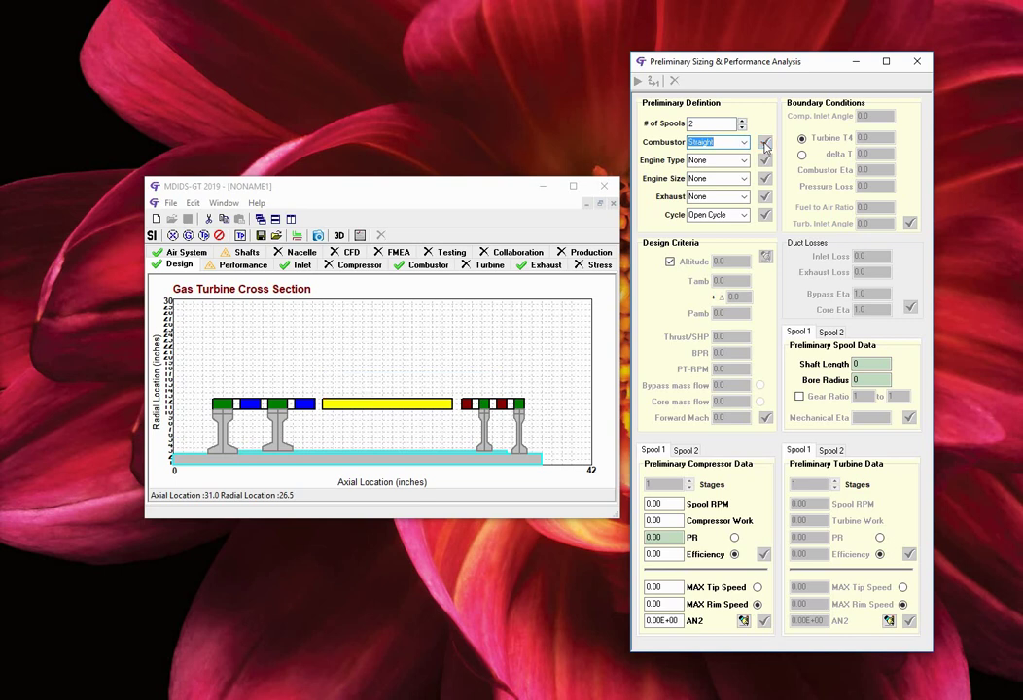
- Cycle the engine type through Turbo-Fan, Core Only, Compressor and Turbine, applying each
click(745, 161)
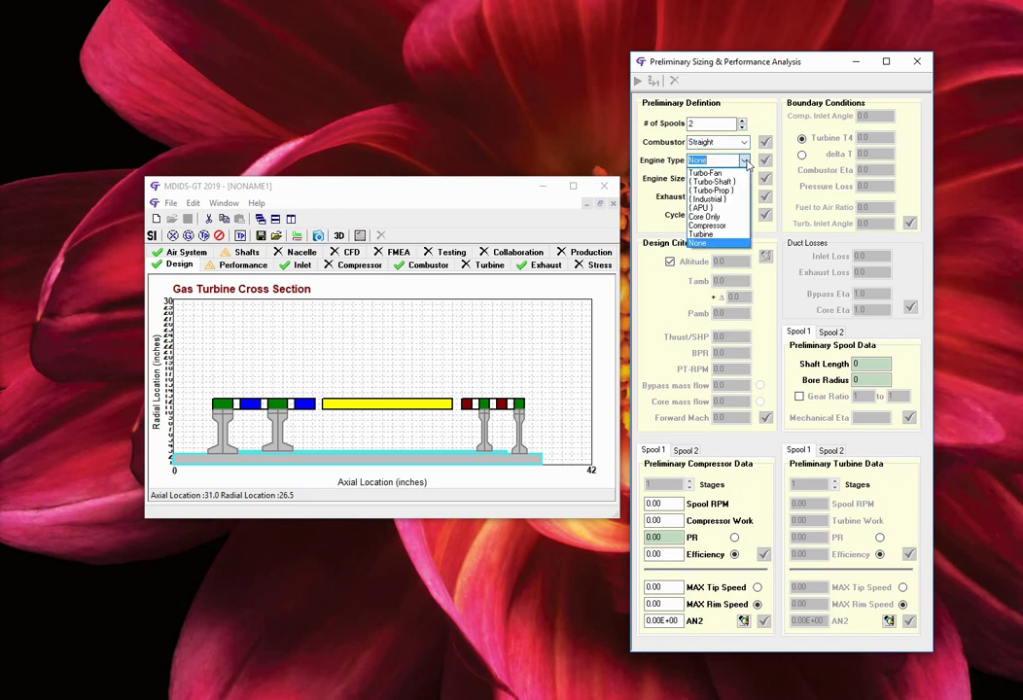
click(706, 173)
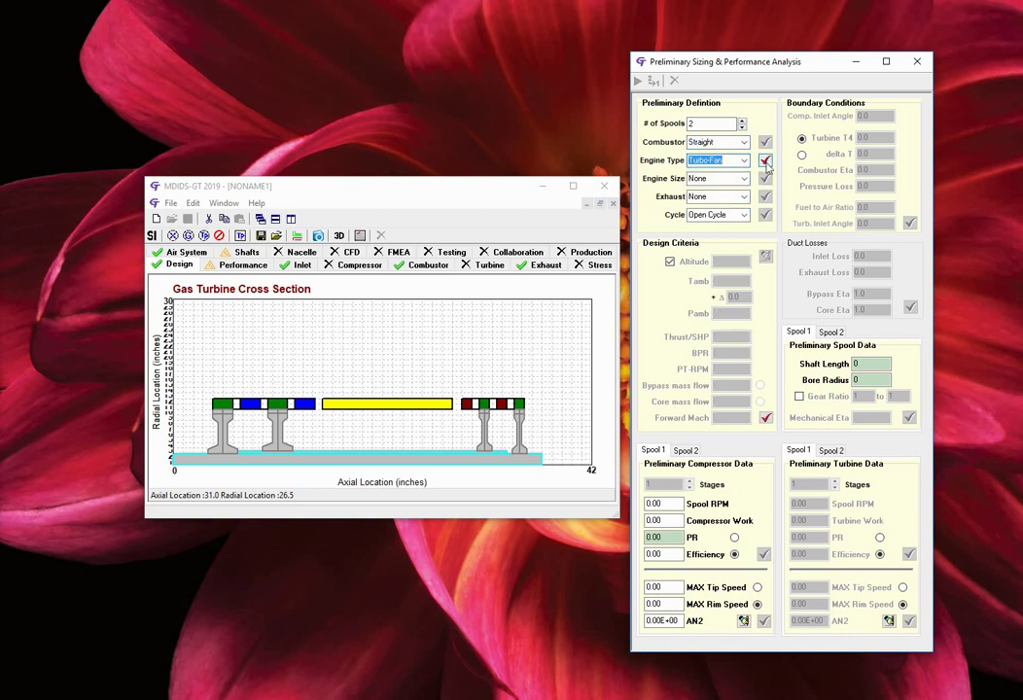
click(766, 162)
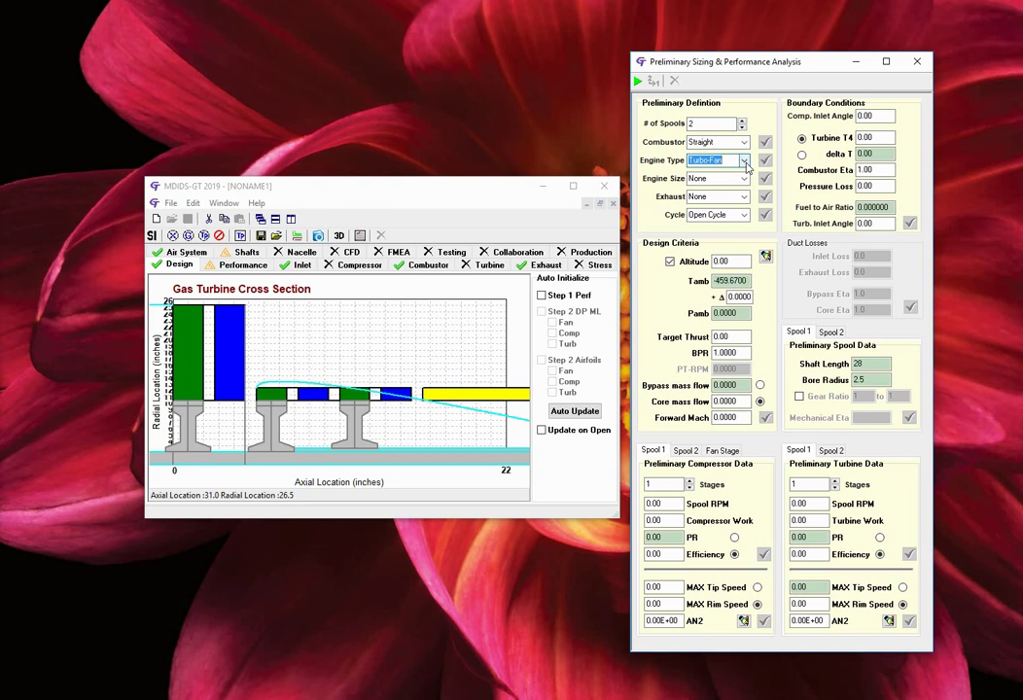
click(745, 161)
click(705, 216)
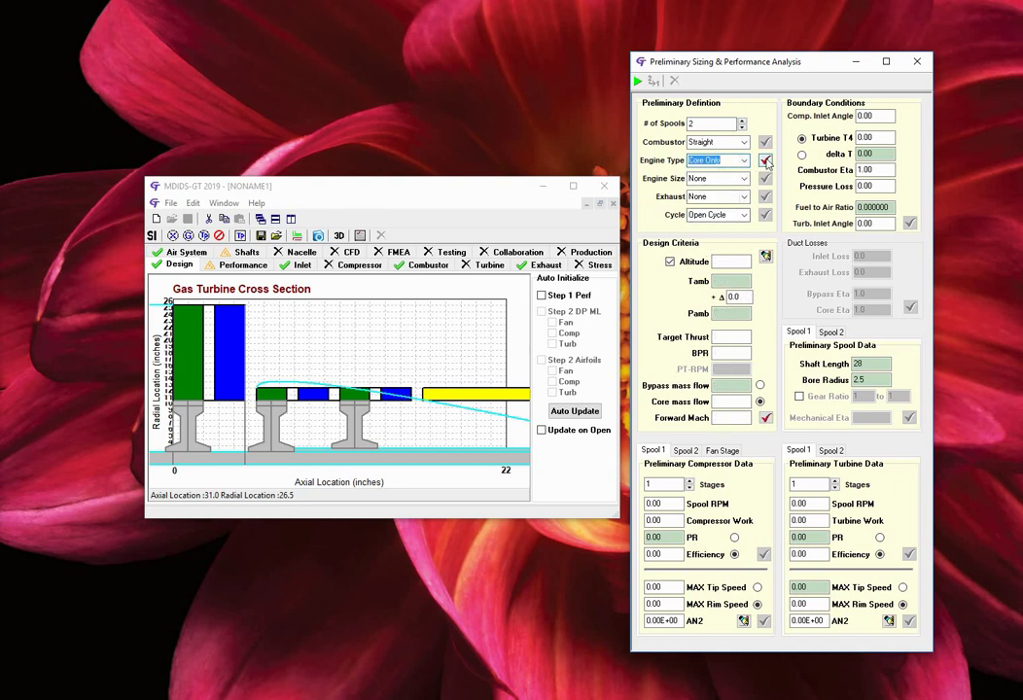
click(765, 161)
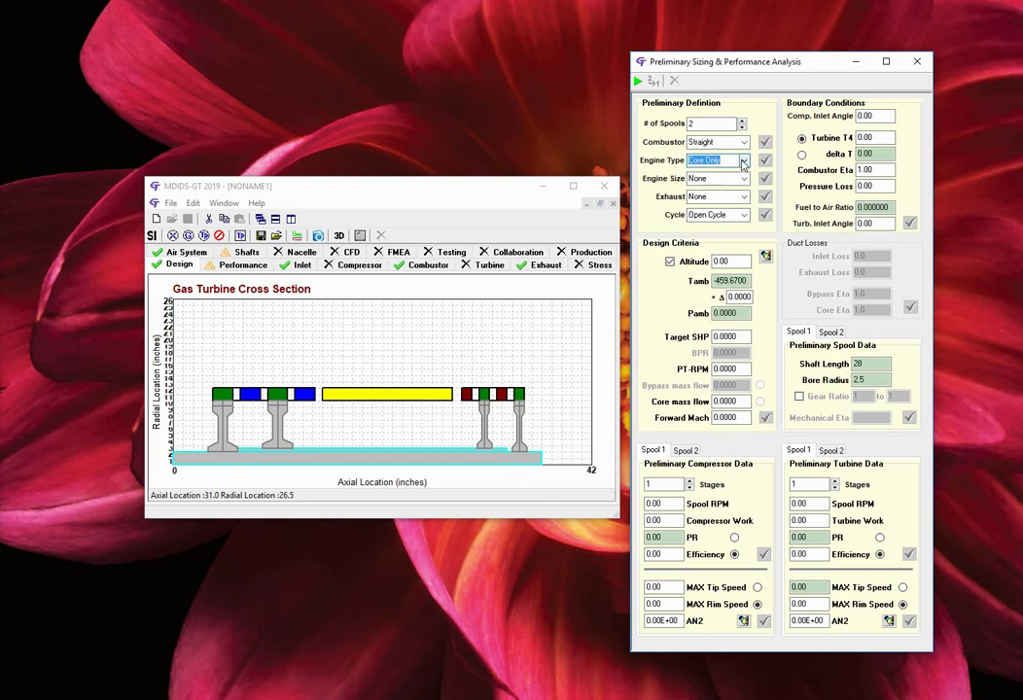
click(745, 160)
click(707, 225)
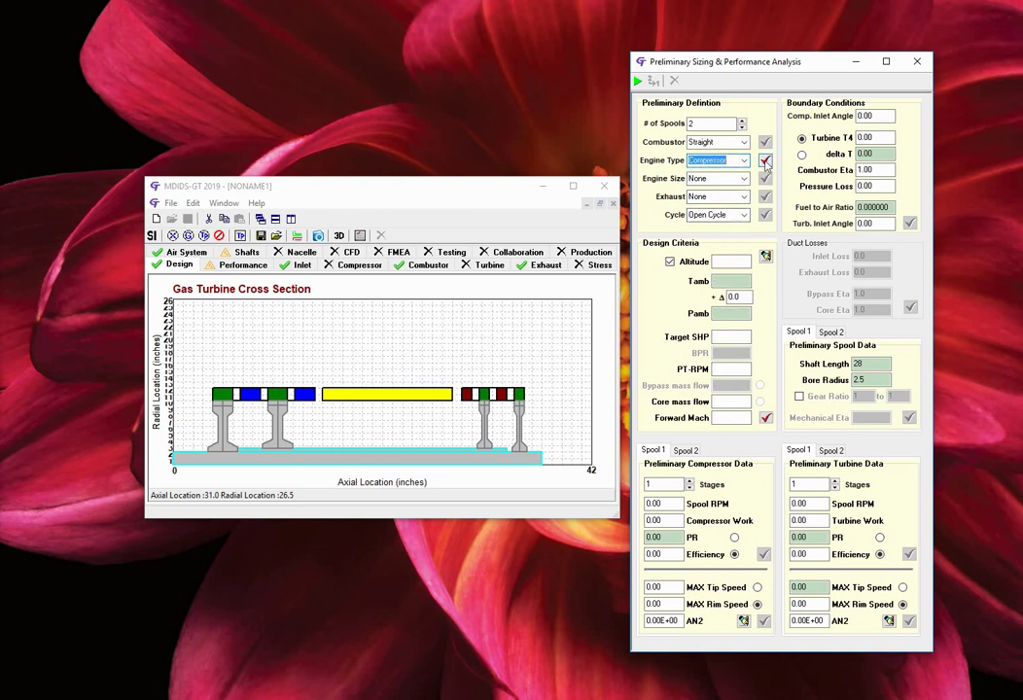
click(765, 161)
click(745, 160)
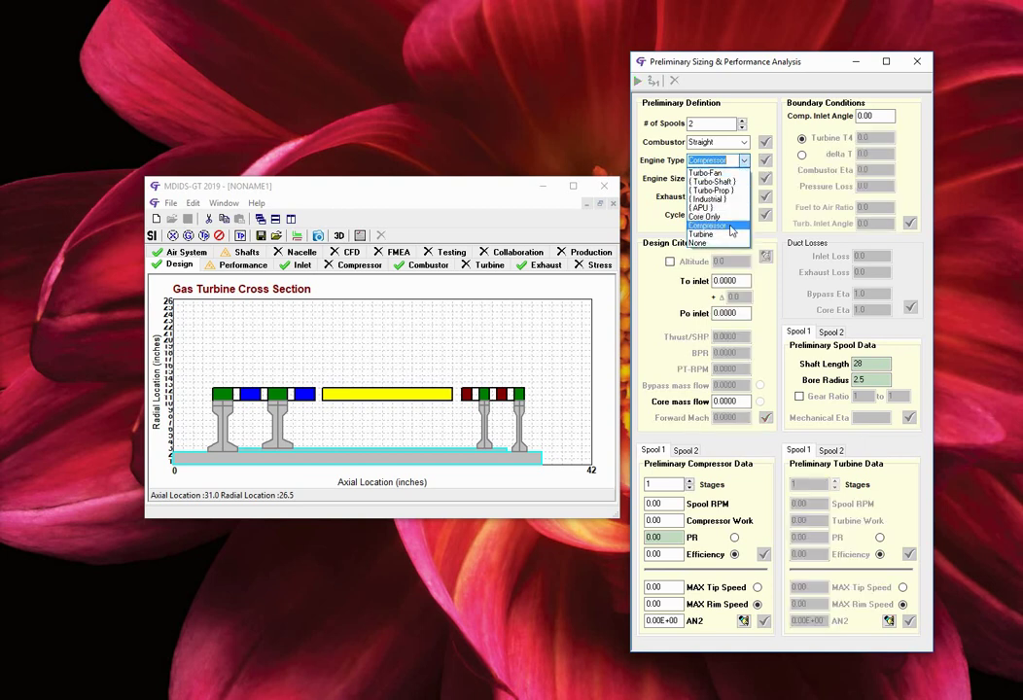
click(732, 234)
click(765, 162)
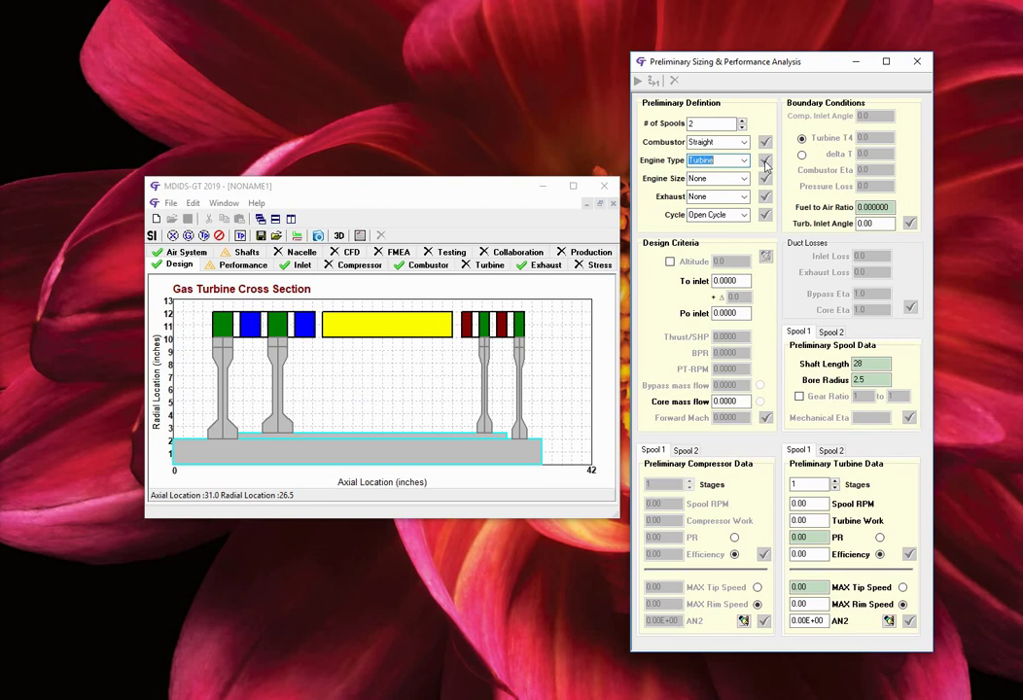
- Select and apply Turbo-Fan as the engine type
key(alt+Down)
key(Down)
key(Return)
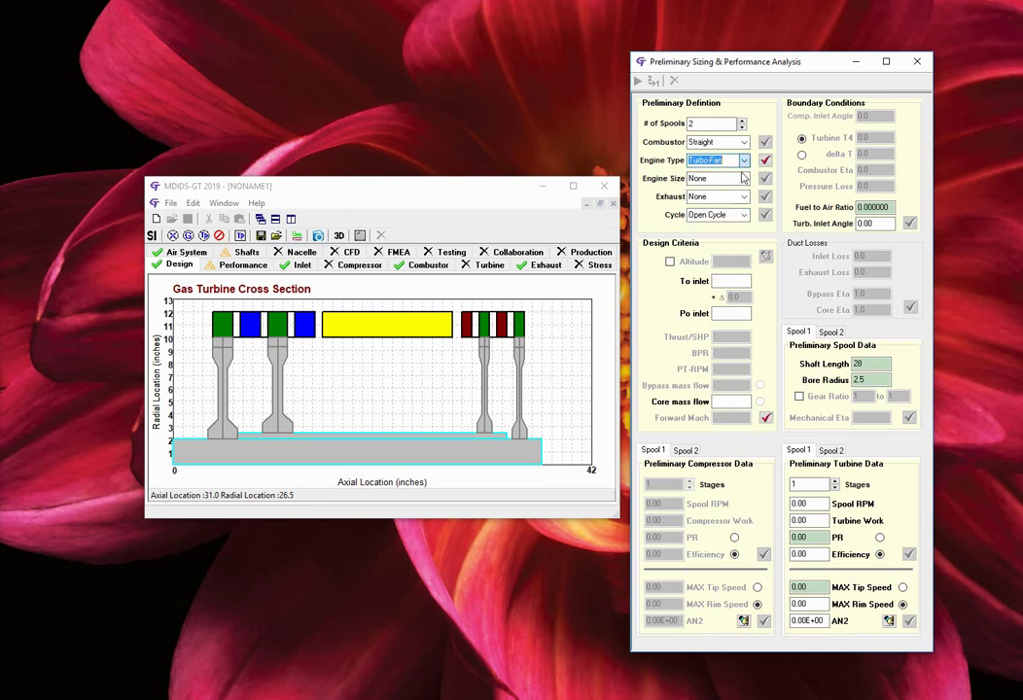
click(765, 162)
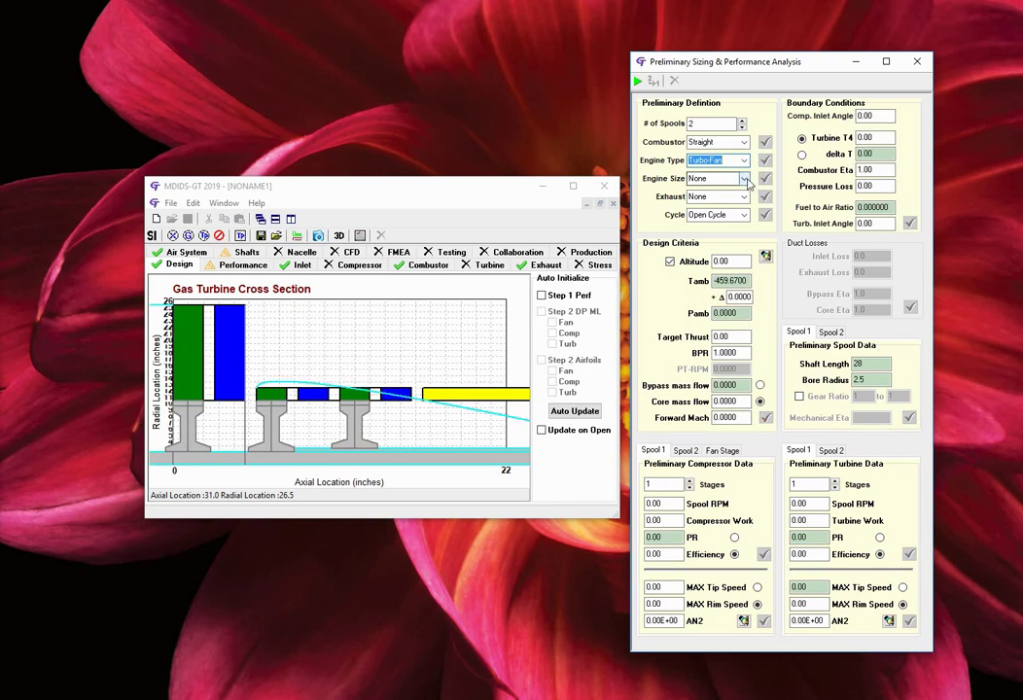
- Keep engine size None, apply an Unmixed exhaust and keep Open Cycle
click(745, 180)
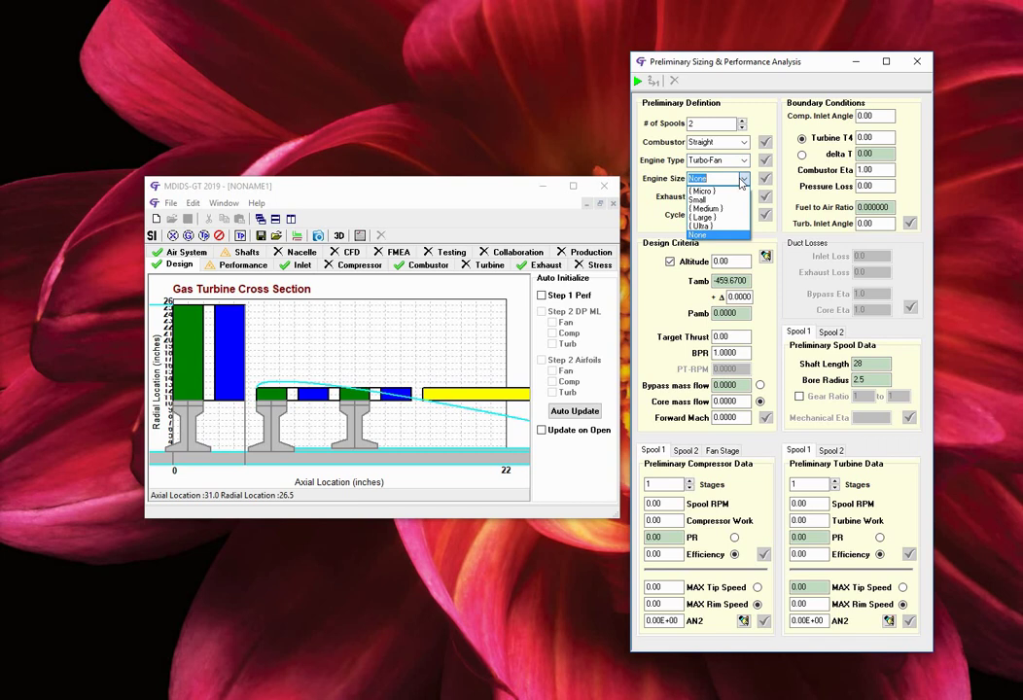
click(742, 181)
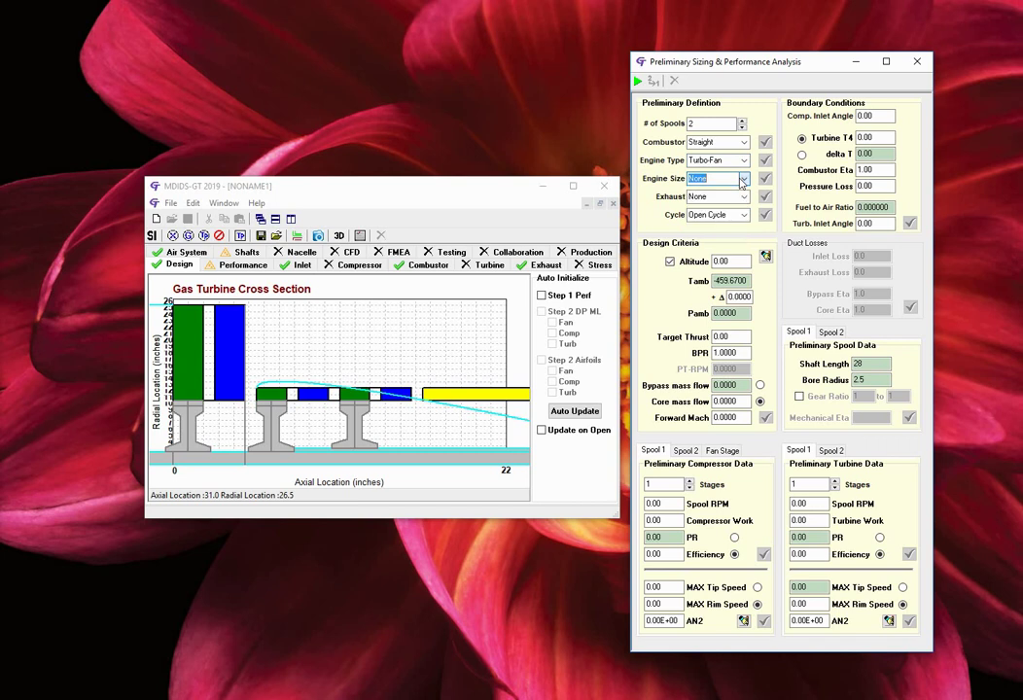
click(744, 197)
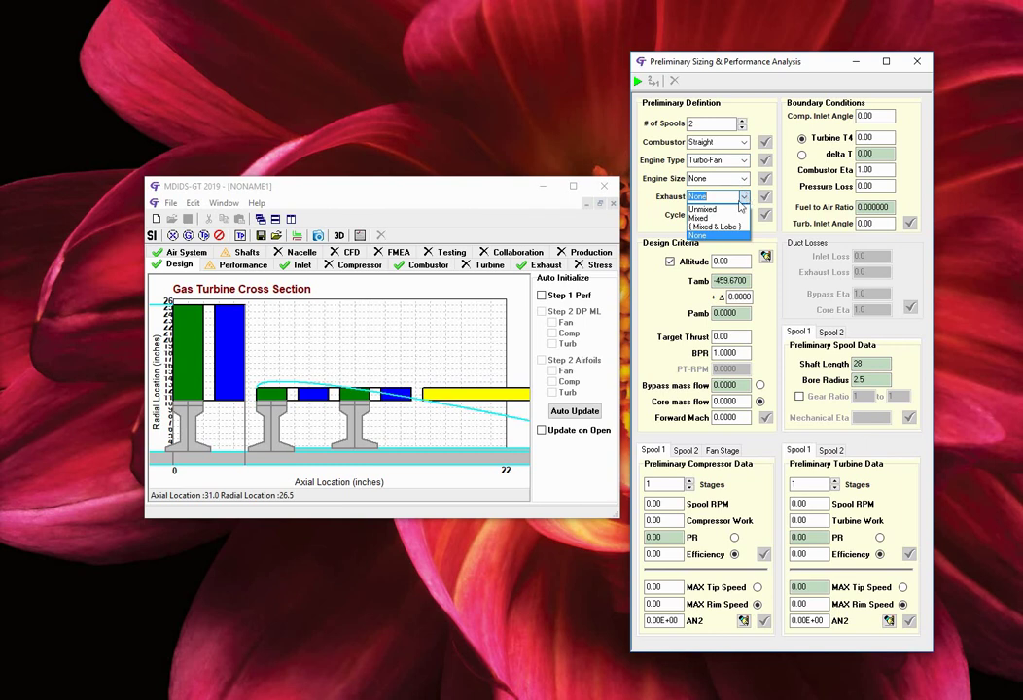
click(744, 209)
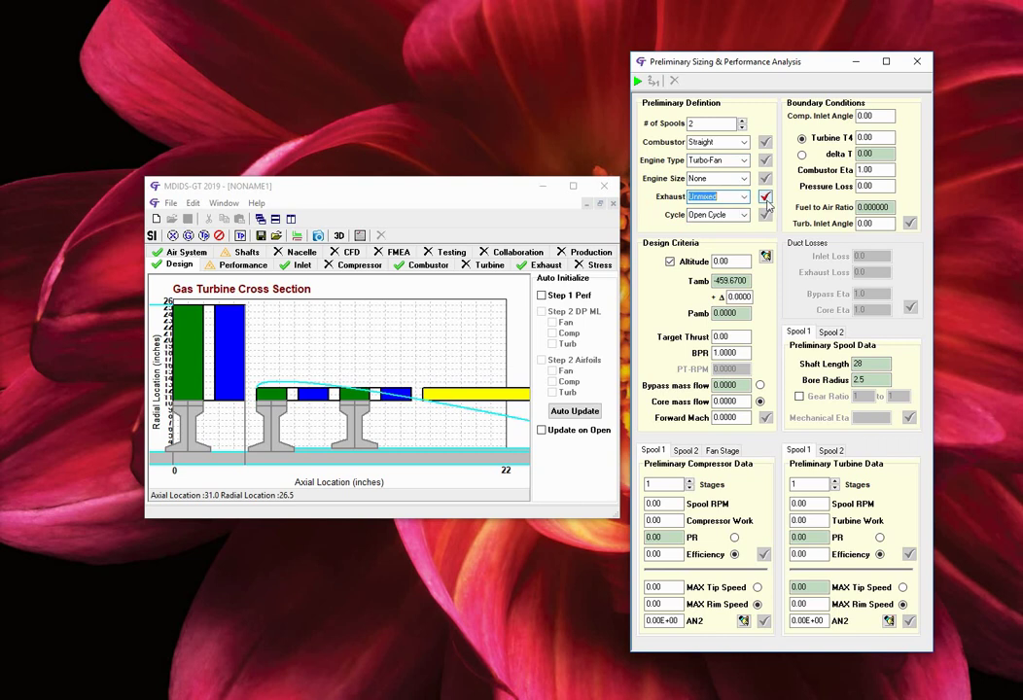
click(766, 198)
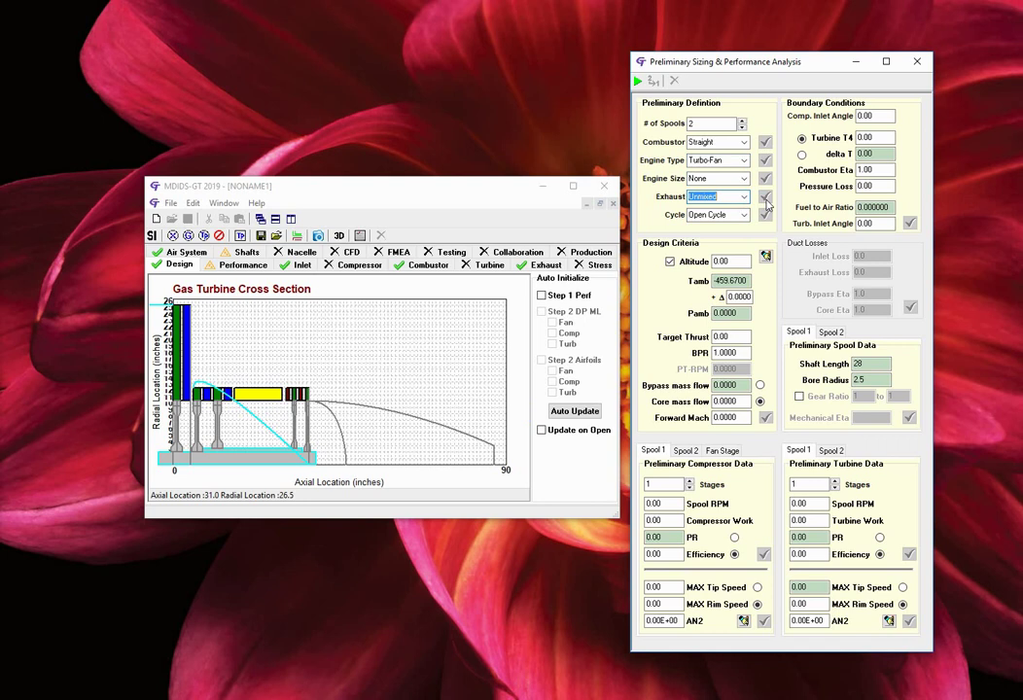
click(744, 215)
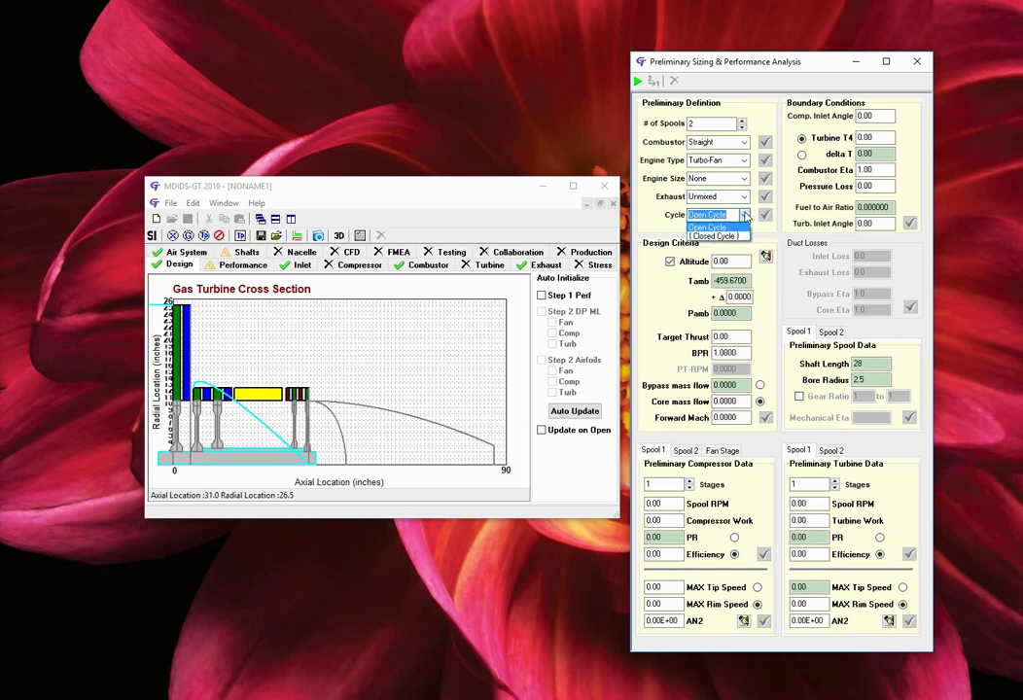
click(744, 219)
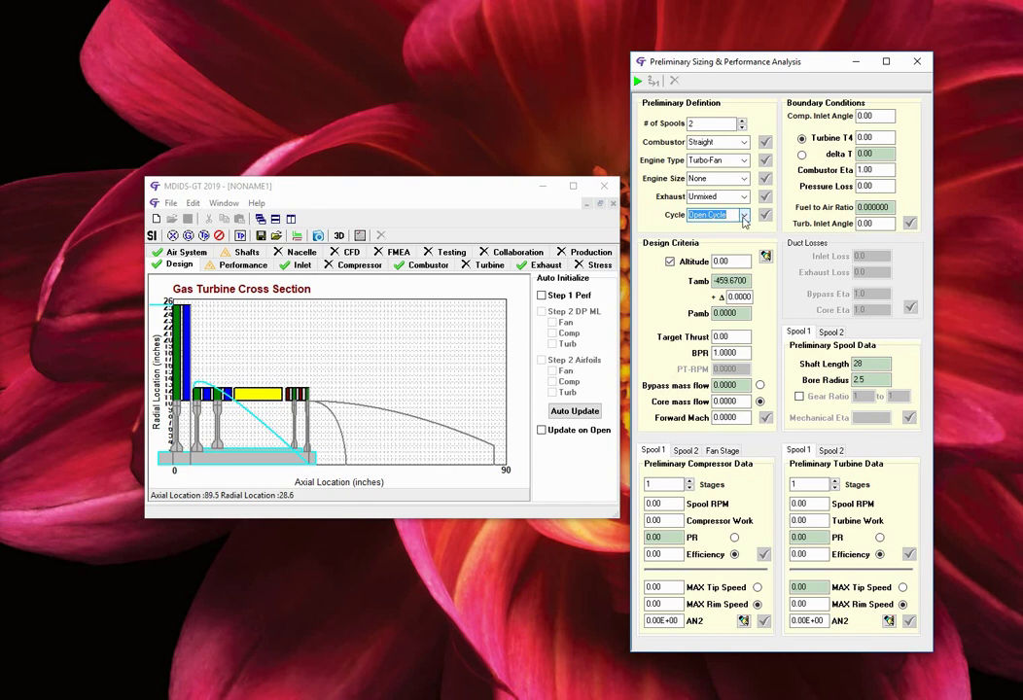
- Enter design altitude 0, target thrust 33000 and bypass ratio 5.4
click(738, 262)
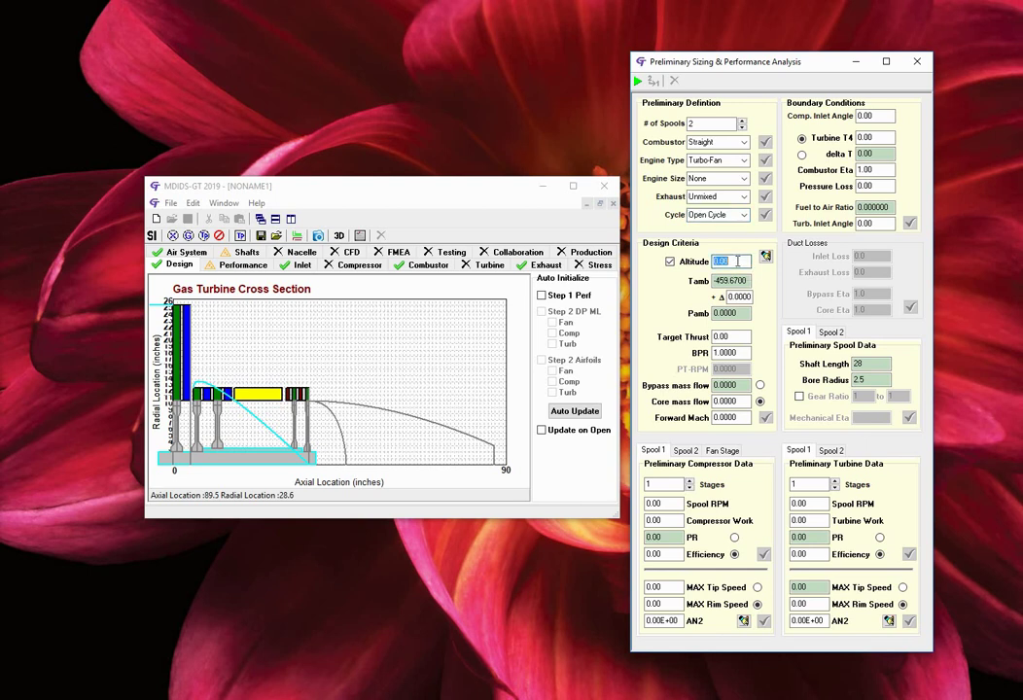
text(0)
key(Tab)
click(740, 337)
text(33000)
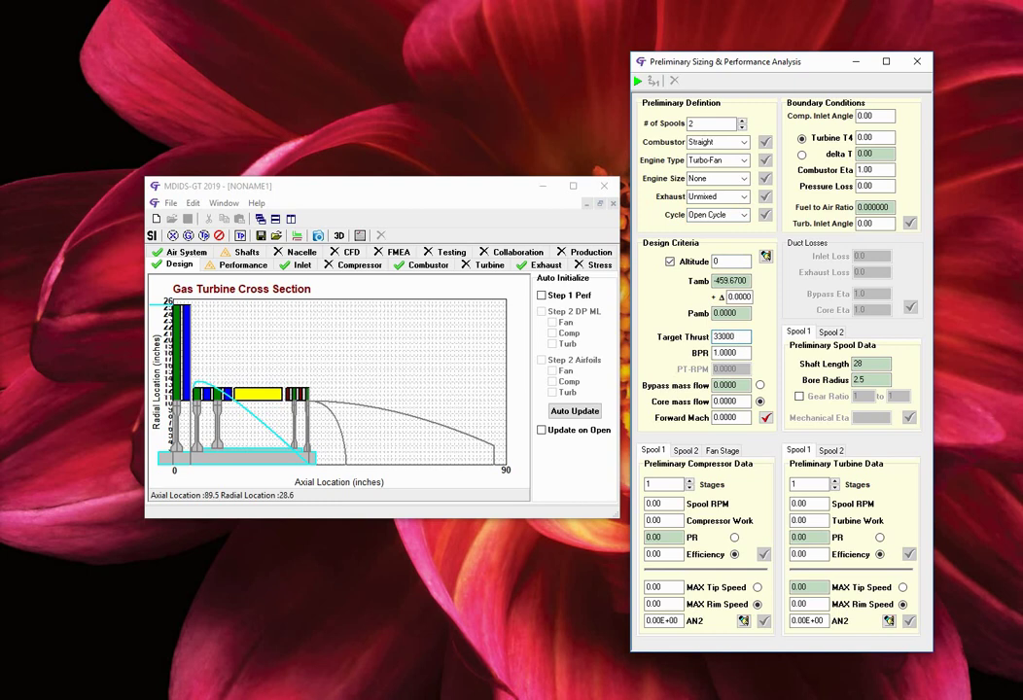
click(737, 352)
text(5.4)
- Specify core mass flow 150 and forward Mach 0, updating to get bypass flow 810
click(761, 385)
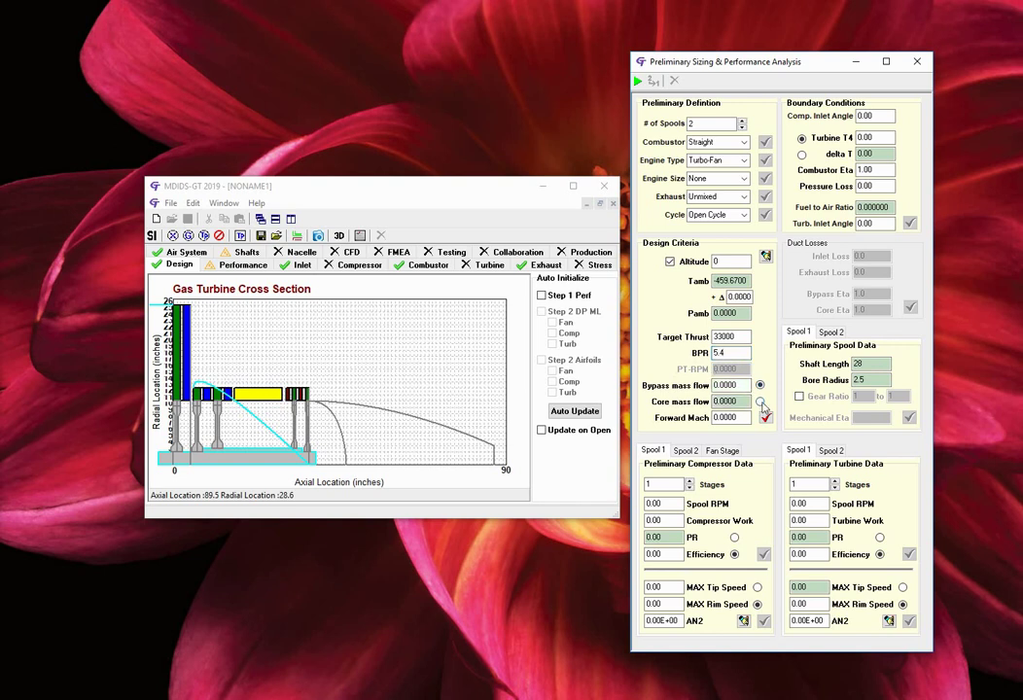
click(761, 402)
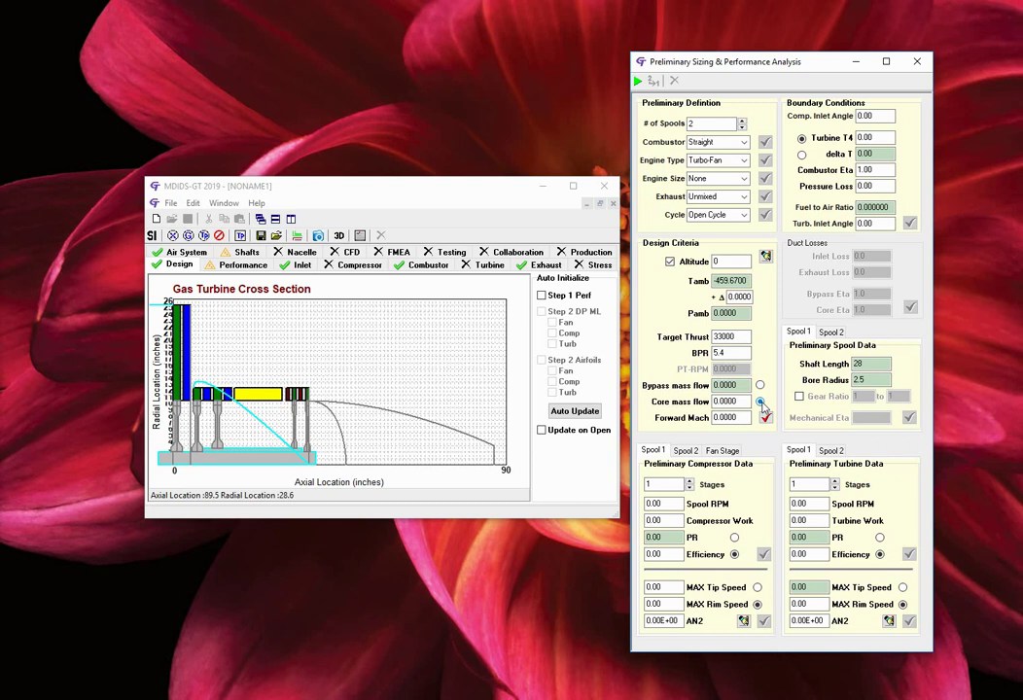
double_click(742, 402)
text(150)
double_click(743, 417)
text(0)
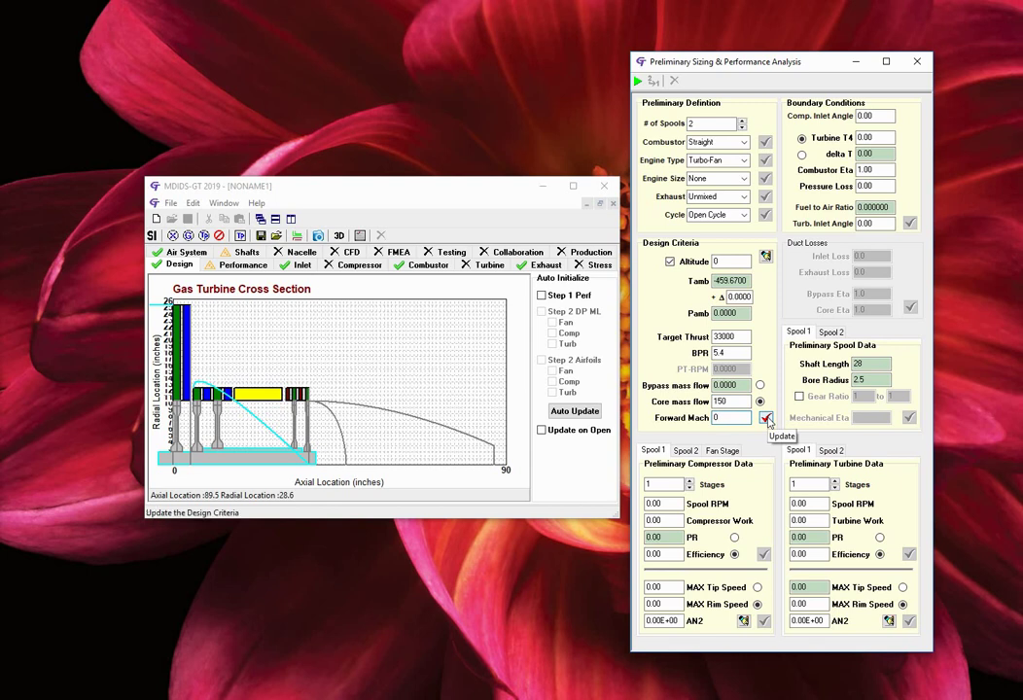
click(766, 418)
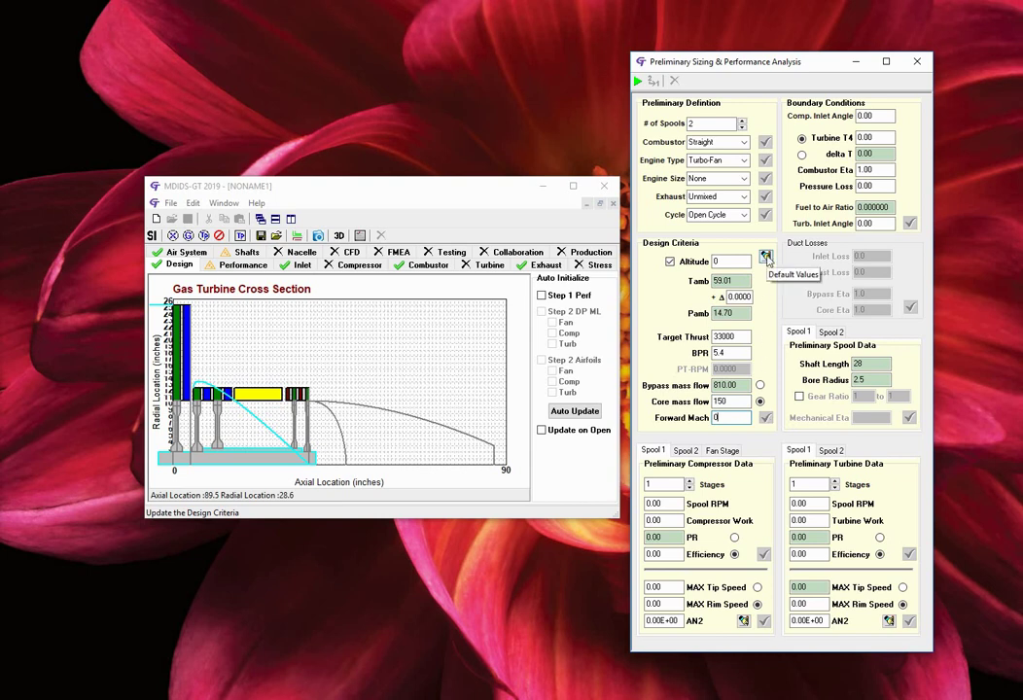
click(766, 257)
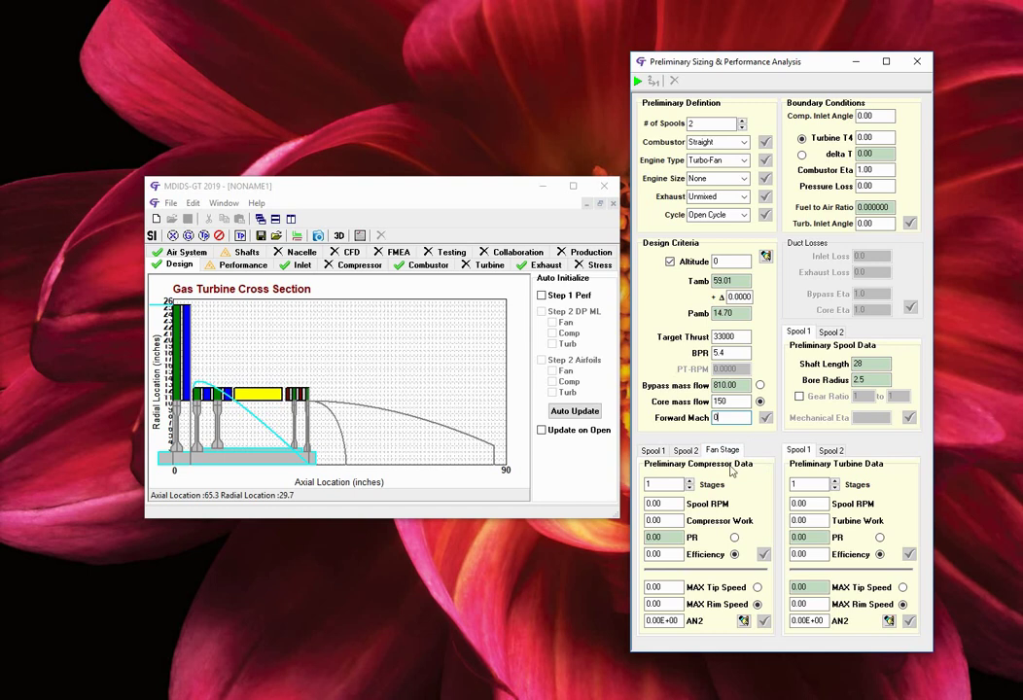
- Keep the fan at a single stage after trying extra stages
click(689, 482)
click(690, 481)
click(690, 481)
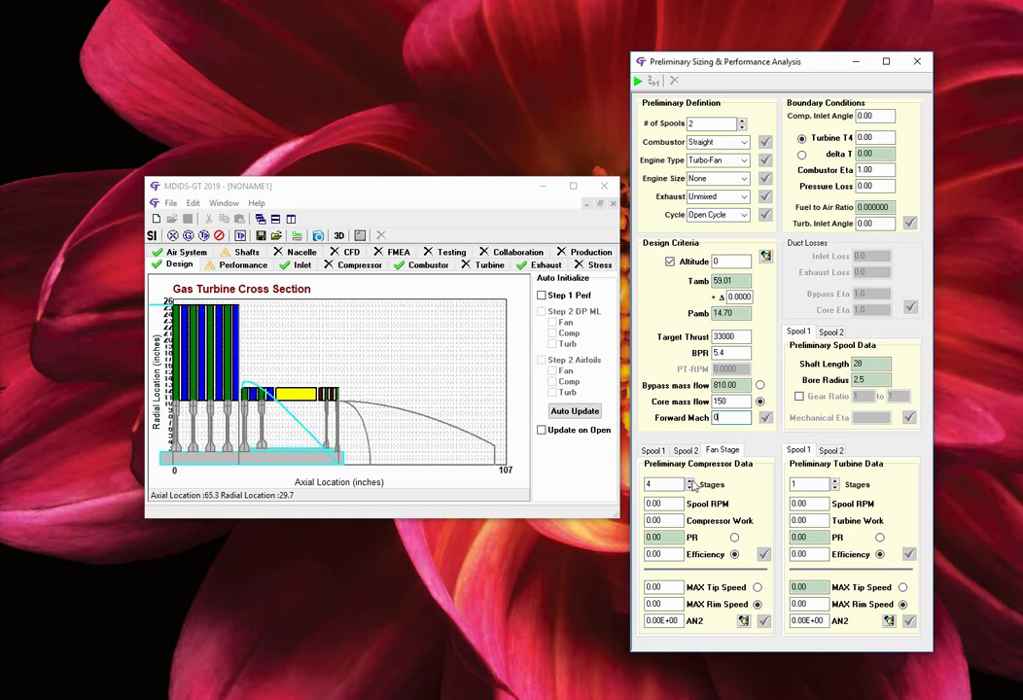
click(690, 488)
click(690, 489)
click(691, 489)
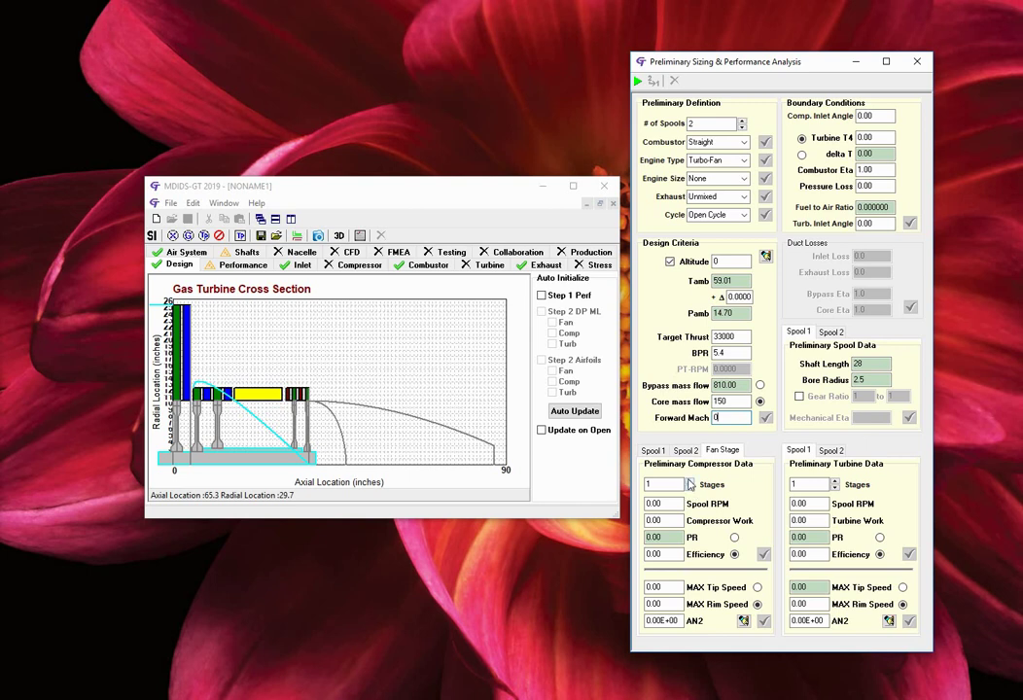
click(691, 484)
click(690, 491)
- Set fan spool speed 5650 RPM, compressor work 18 and efficiency 1, and update
click(669, 504)
text(5650)
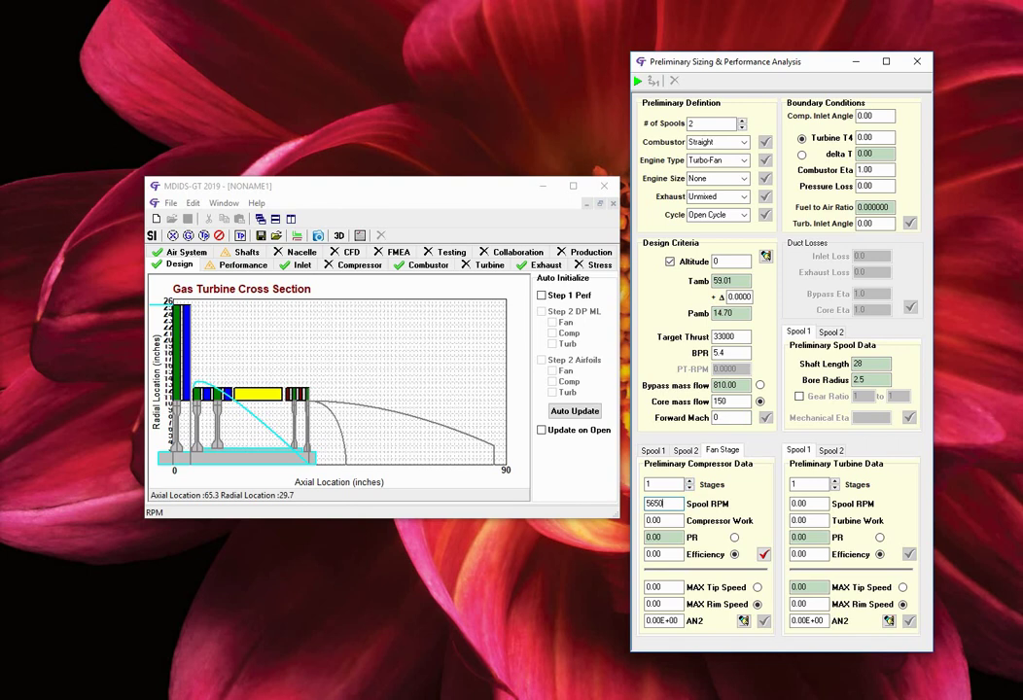
click(672, 521)
text(18)
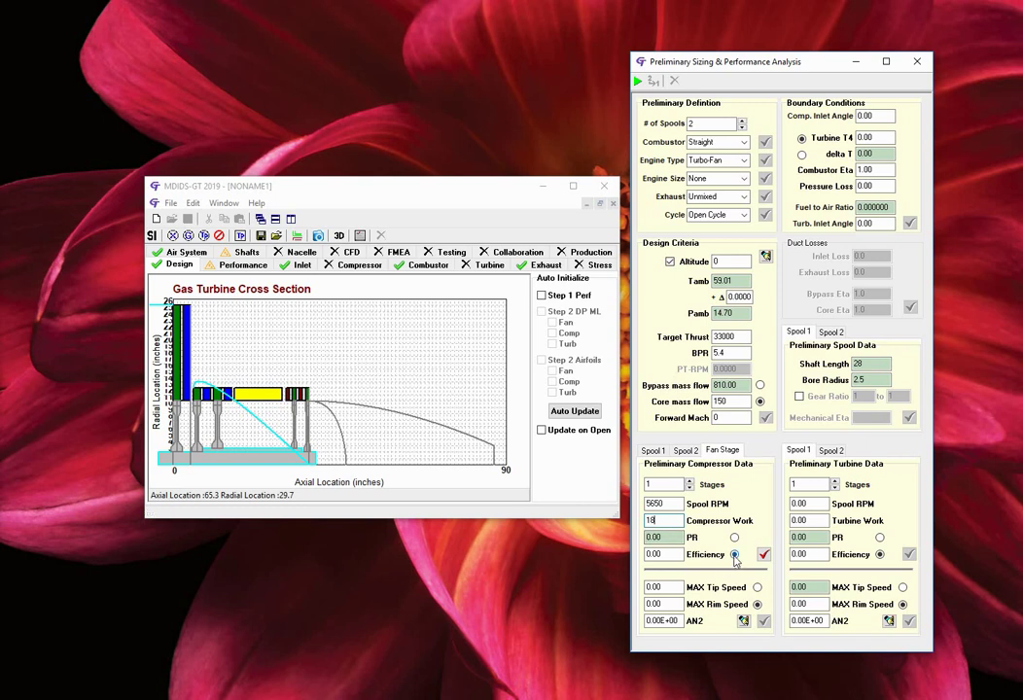
click(675, 555)
text(1)
click(764, 554)
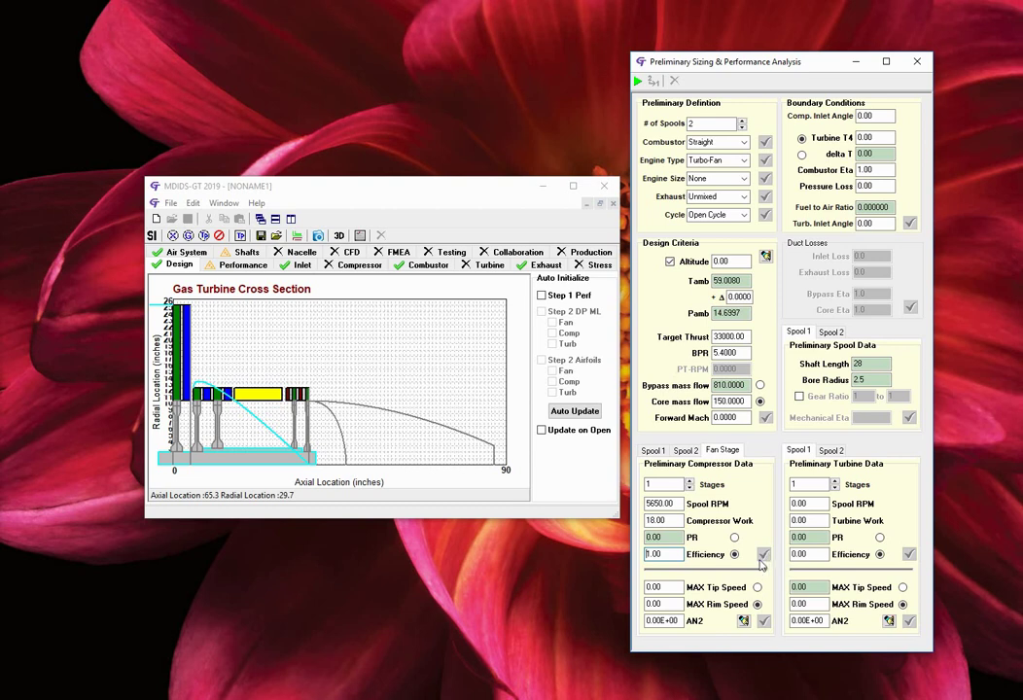
- Predict and apply the fan rim speed and AN2, then begin adding Spool 2 compressor stages
click(743, 623)
click(765, 621)
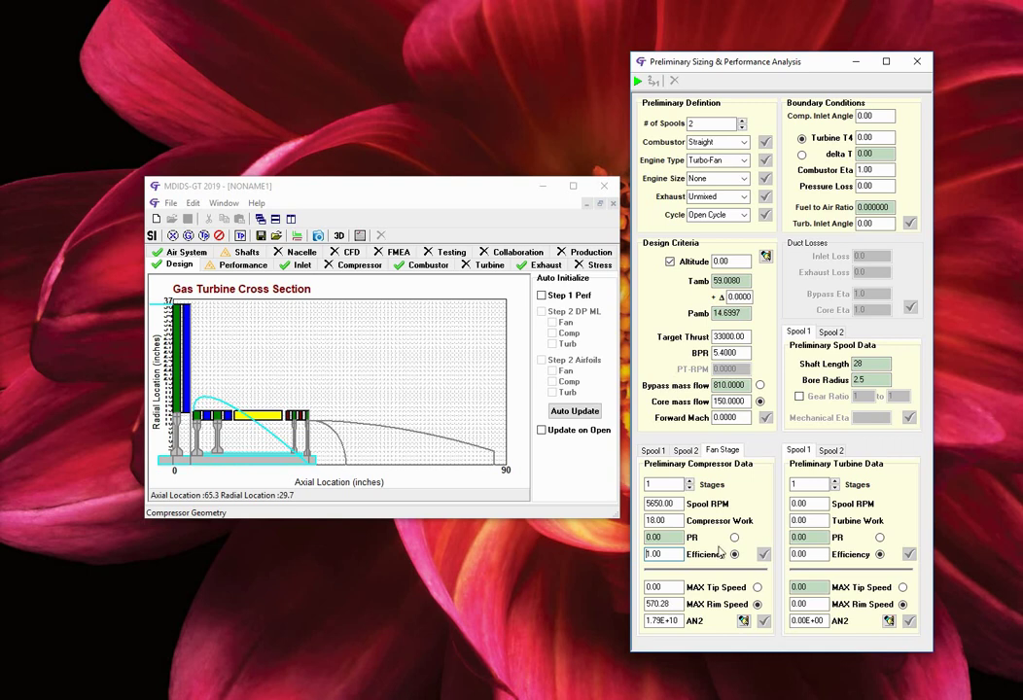
click(683, 452)
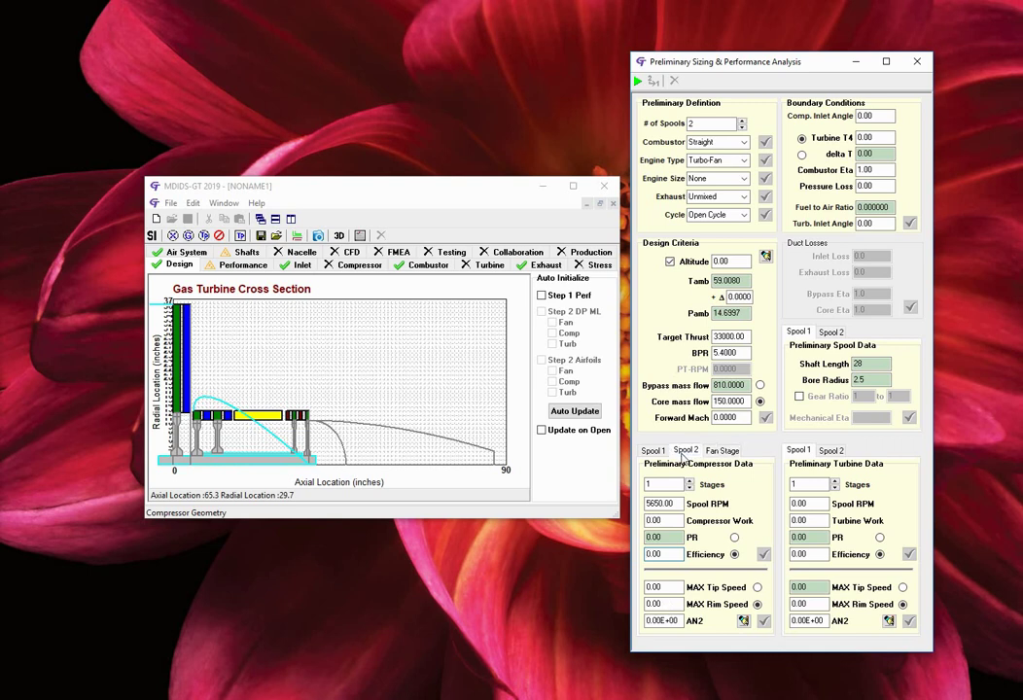
click(690, 482)
- Give Spool 2's compressor 4 stages, 5650 RPM, work 30, efficiency 1, and predict rim speed 570.28
click(690, 482)
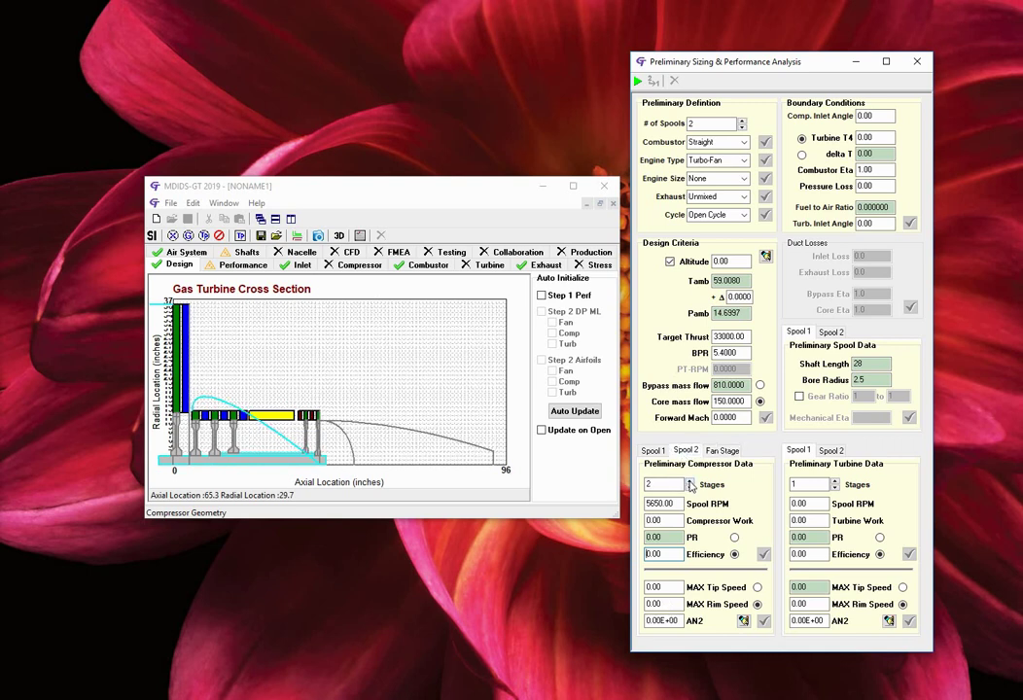
click(691, 483)
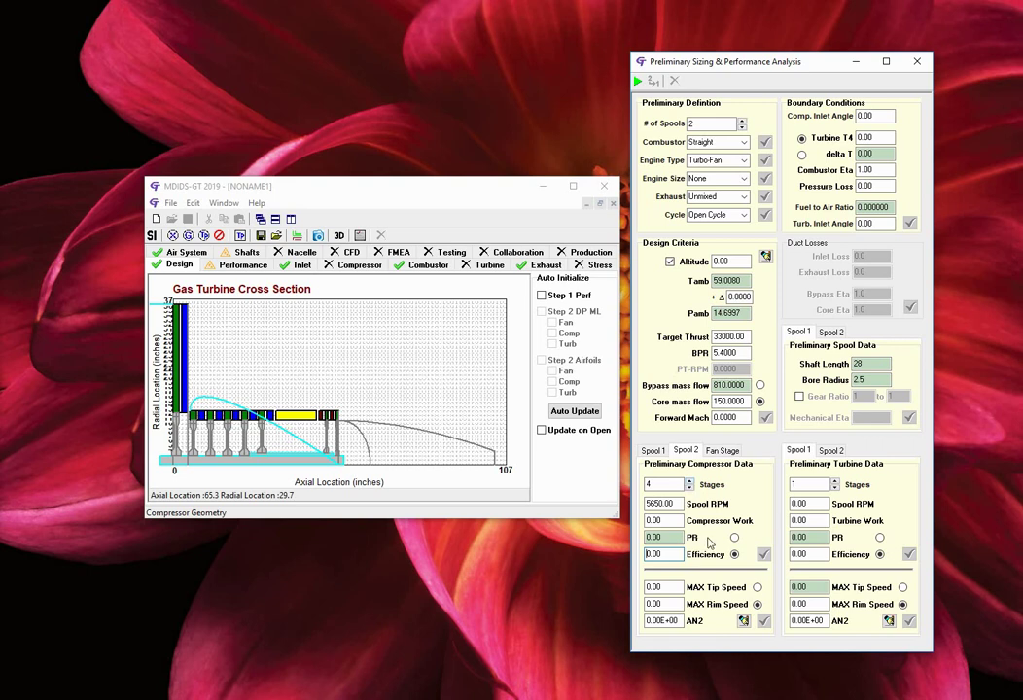
double_click(675, 504)
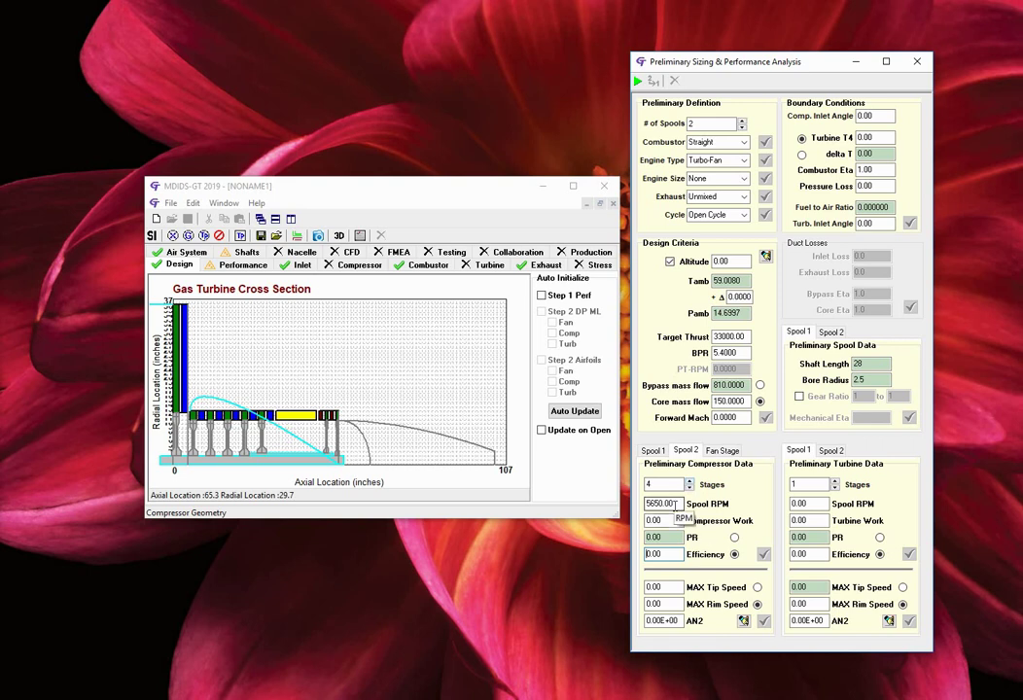
text(5650)
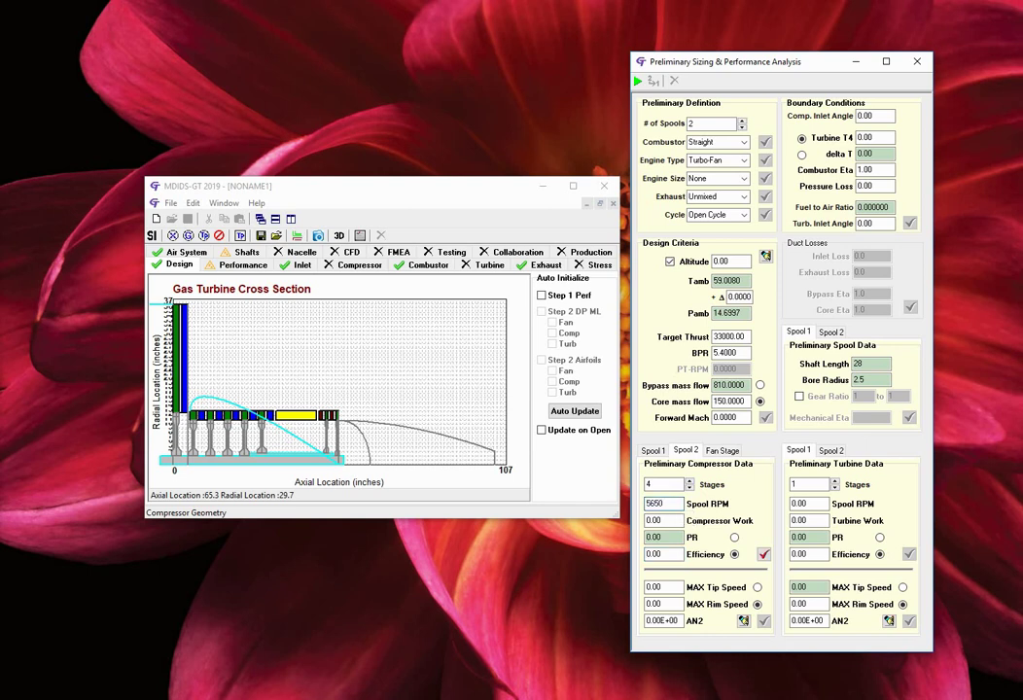
double_click(670, 520)
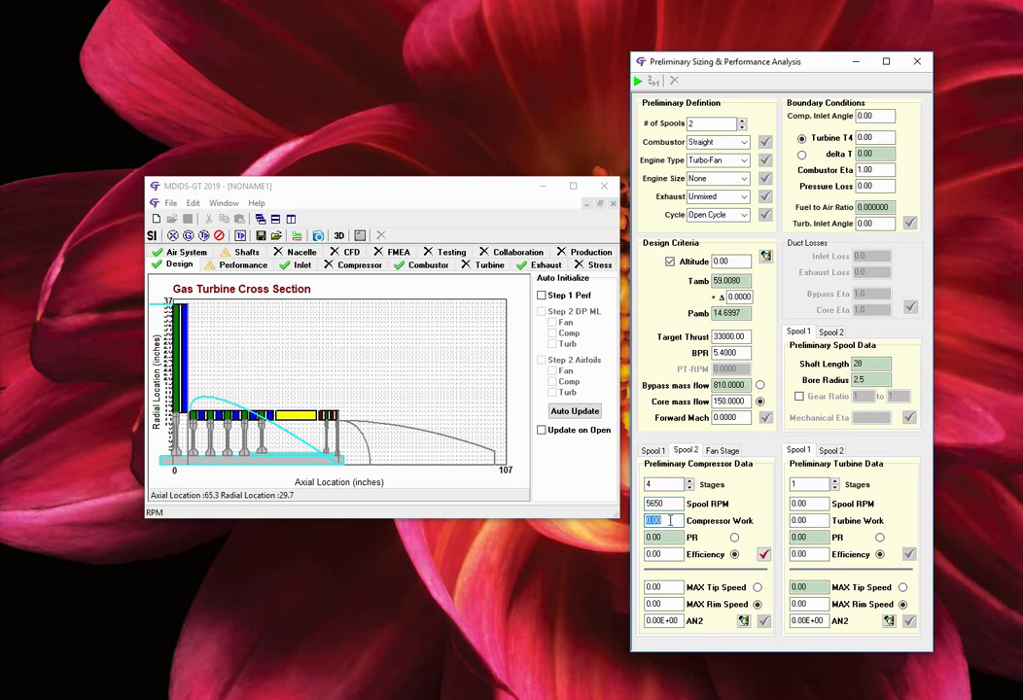
text(30)
double_click(671, 553)
text(1)
click(765, 554)
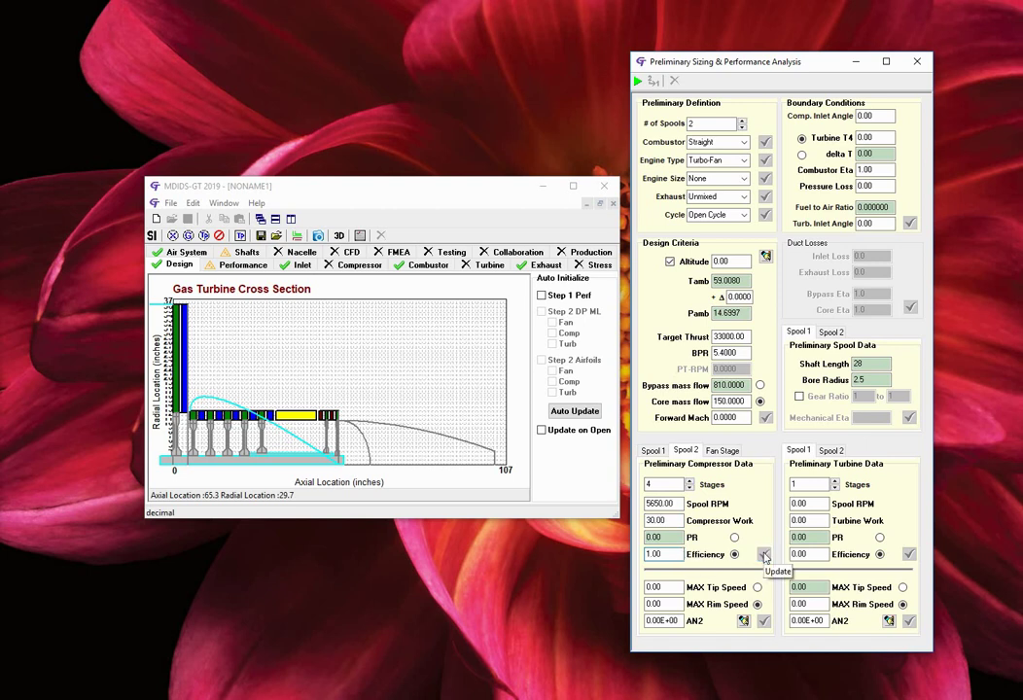
click(765, 622)
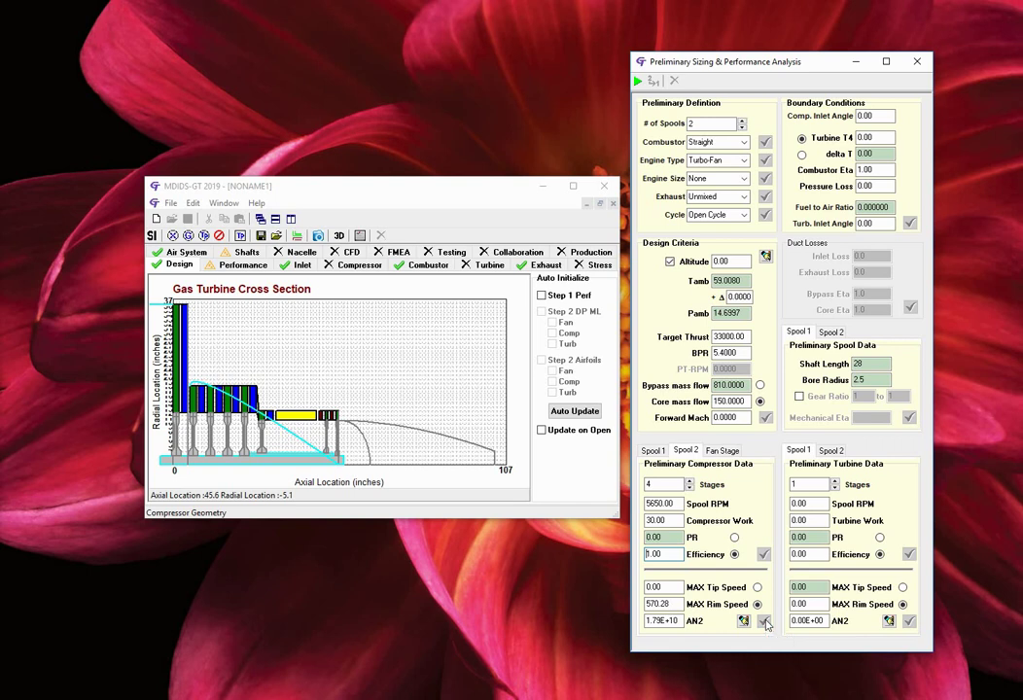
- Raise the Spool 1 compressor stage count to 10
click(653, 450)
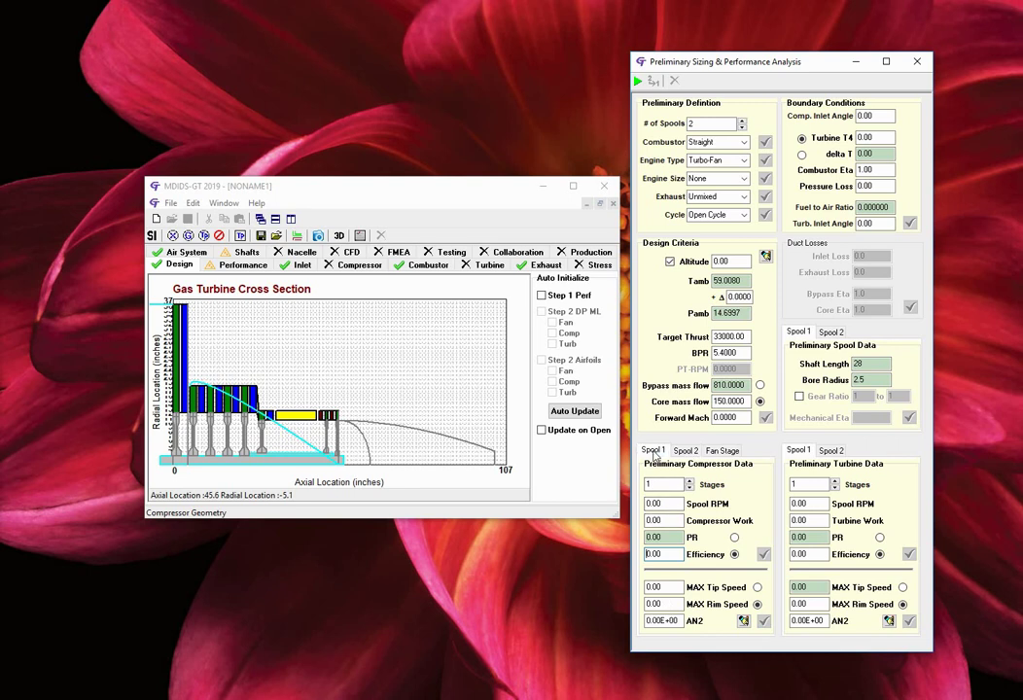
click(691, 482)
click(690, 482)
click(690, 481)
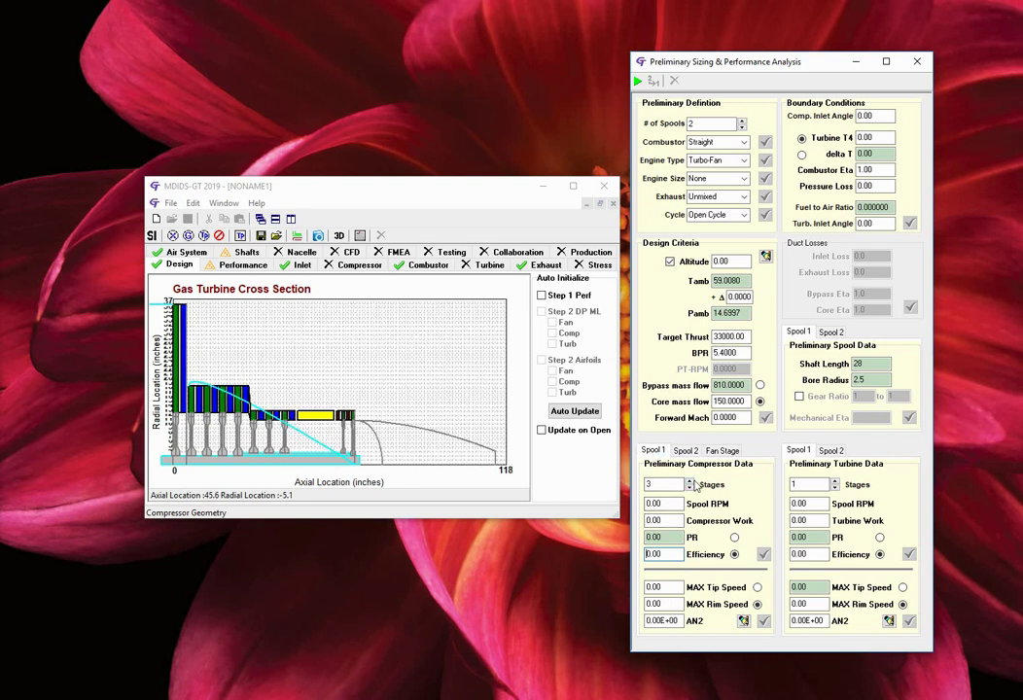
click(690, 484)
click(690, 483)
click(690, 483)
click(691, 483)
click(690, 483)
click(690, 483)
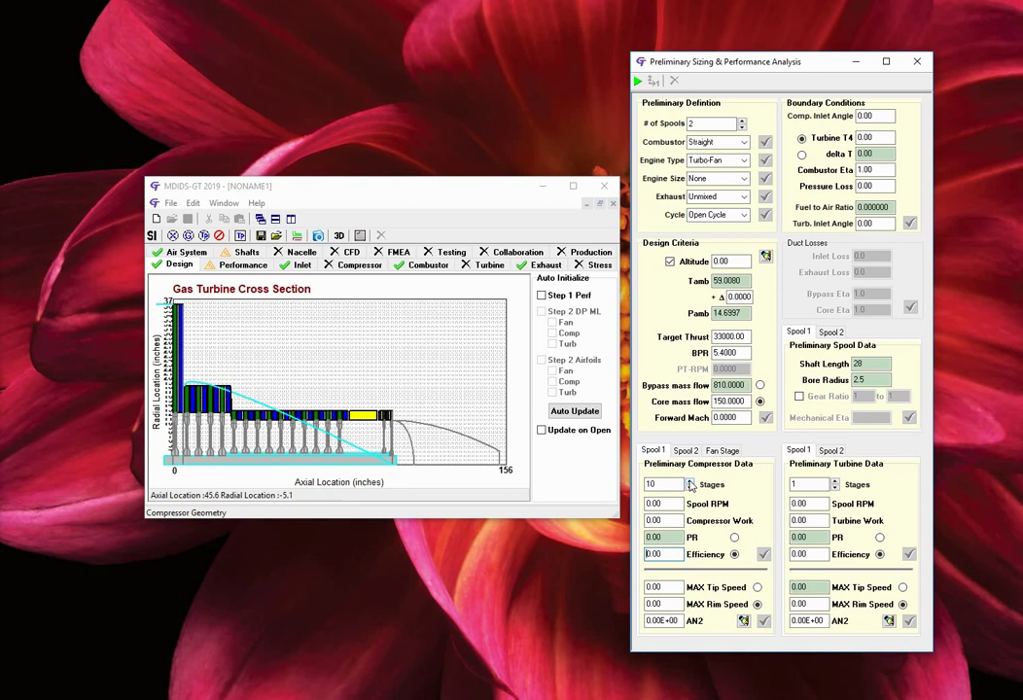
- Enter 14950 RPM, work 150 and efficiency 1, then predict and apply AN2 (rim speed 948.71)
click(670, 503)
text(14950)
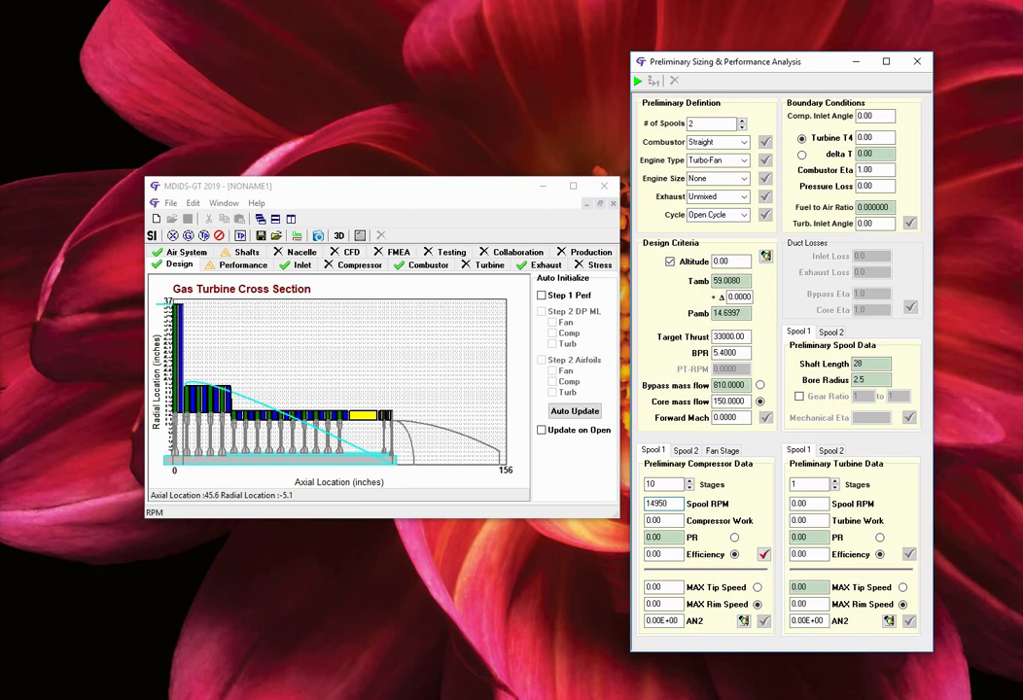
click(671, 521)
text(150)
click(679, 556)
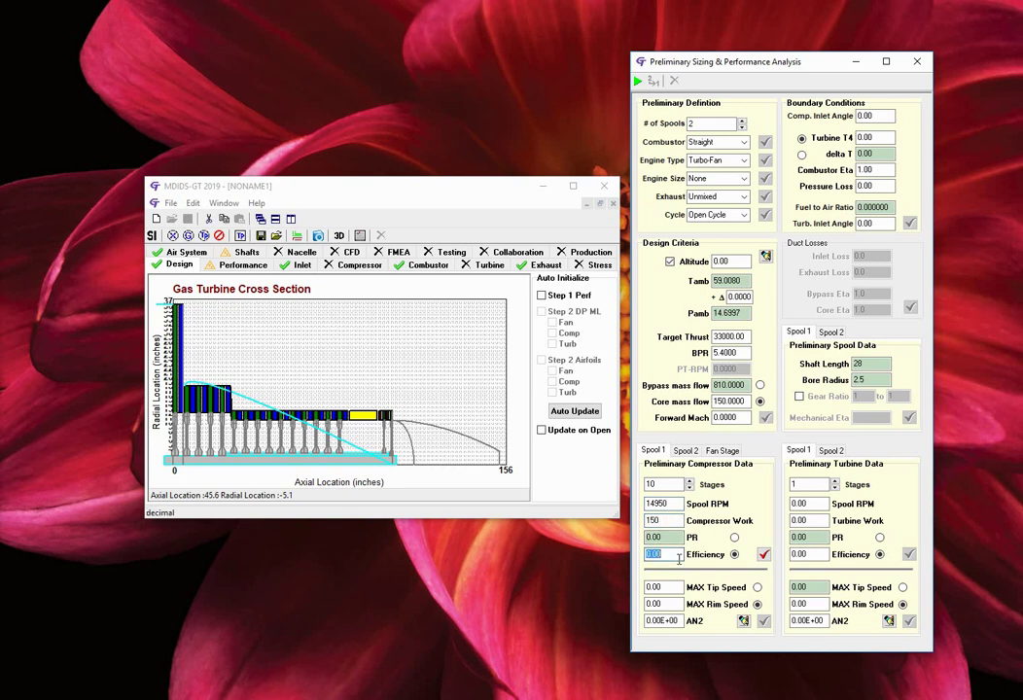
text(1)
click(764, 554)
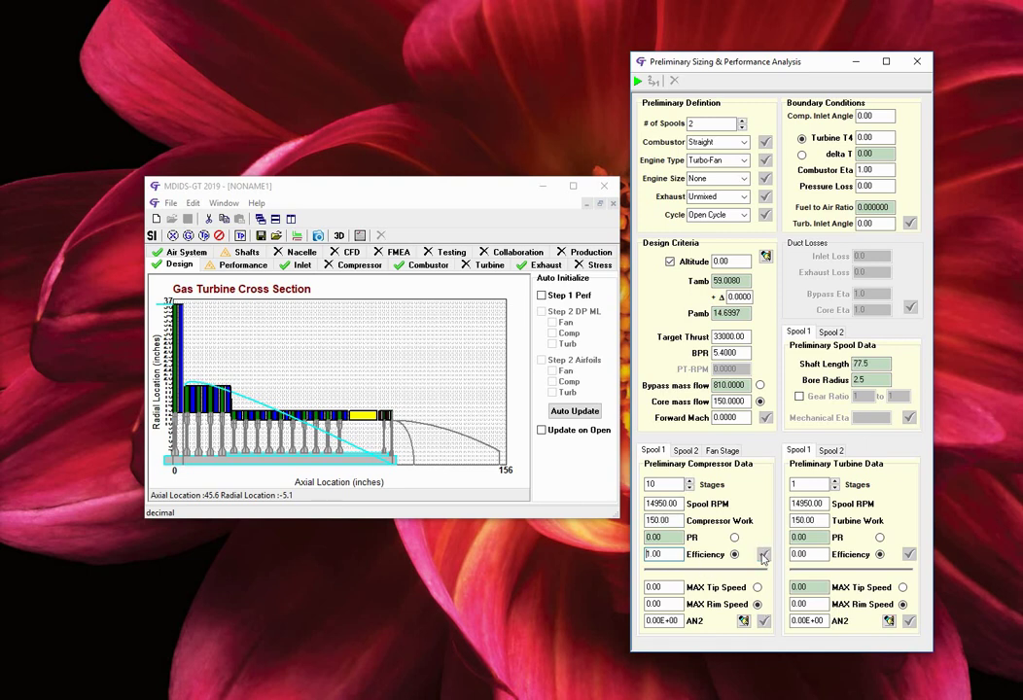
click(744, 622)
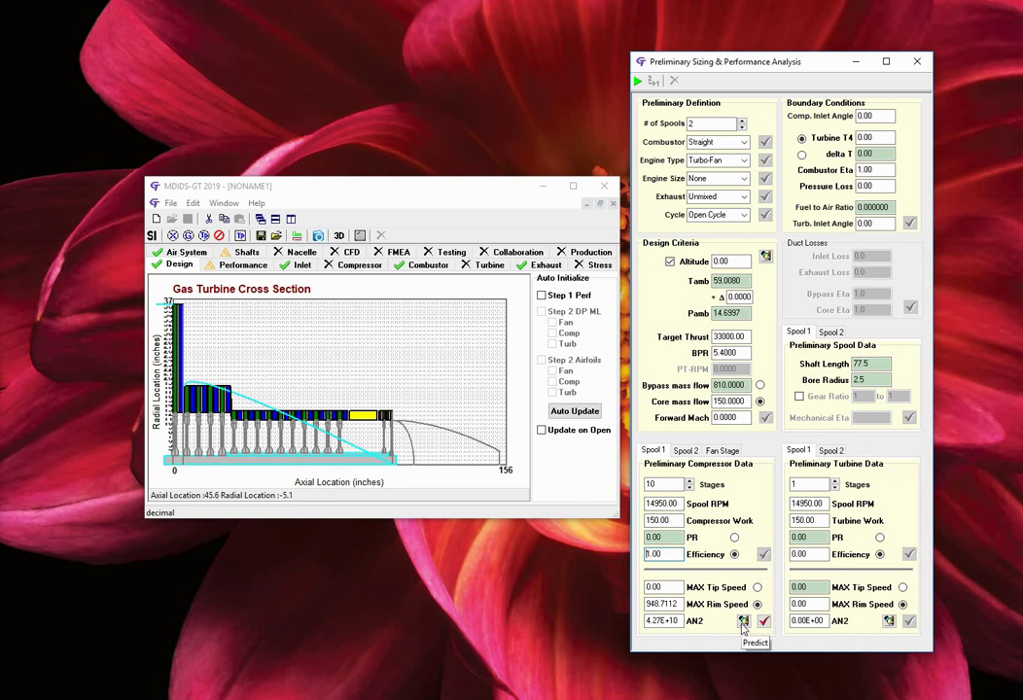
click(764, 621)
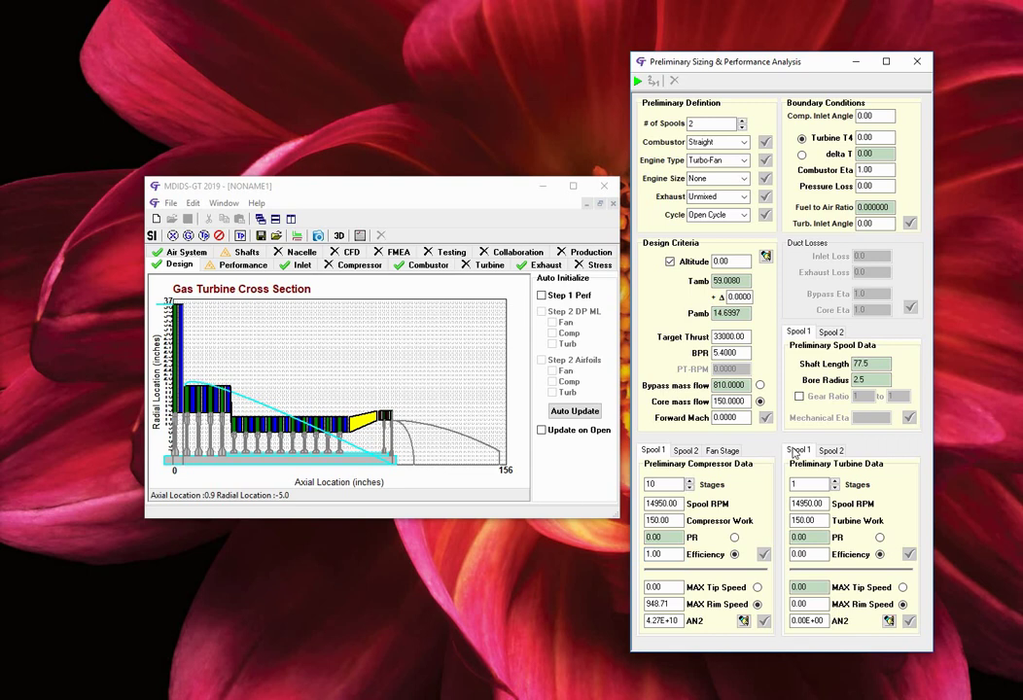
- Add a Spool 1 turbine stage, set its efficiency to 1 and apply its AN2 sizing
click(836, 482)
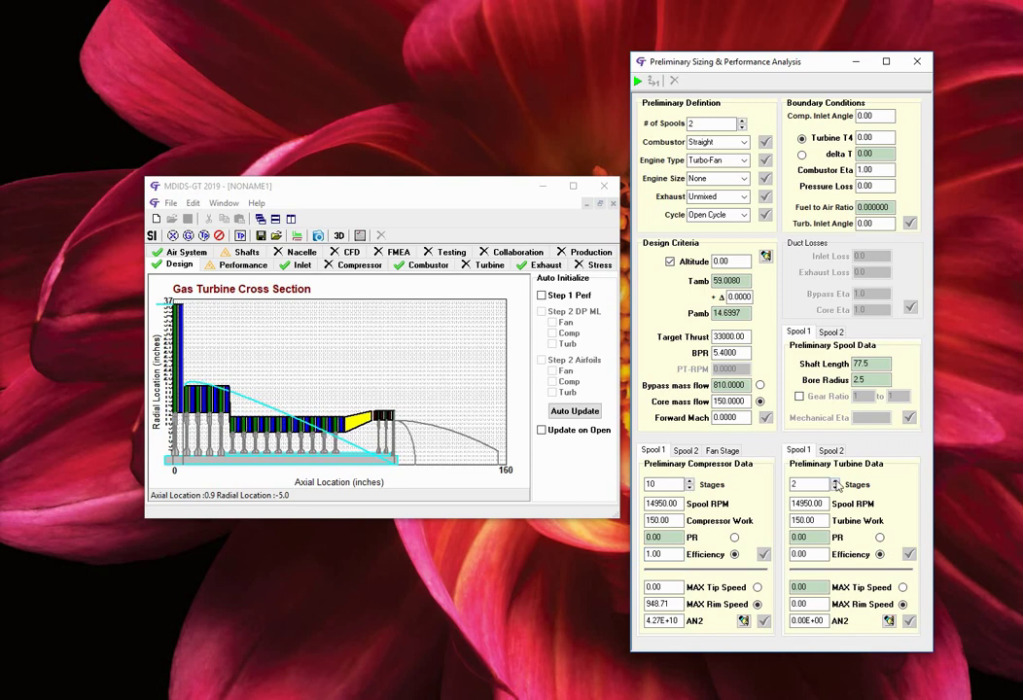
double_click(826, 553)
text(1)
click(909, 554)
click(911, 556)
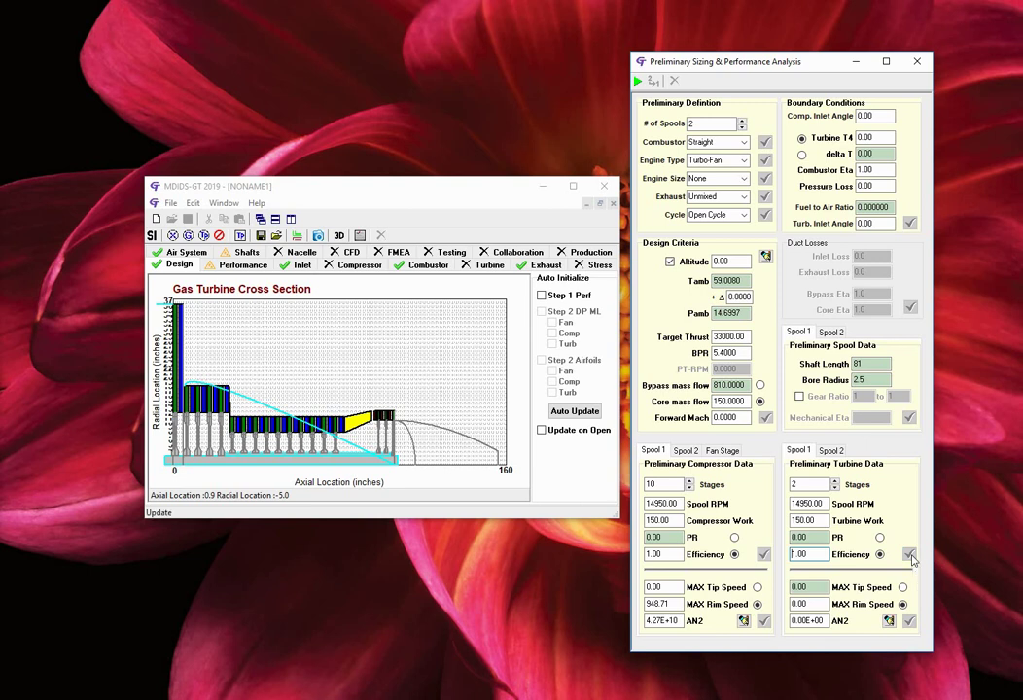
click(911, 624)
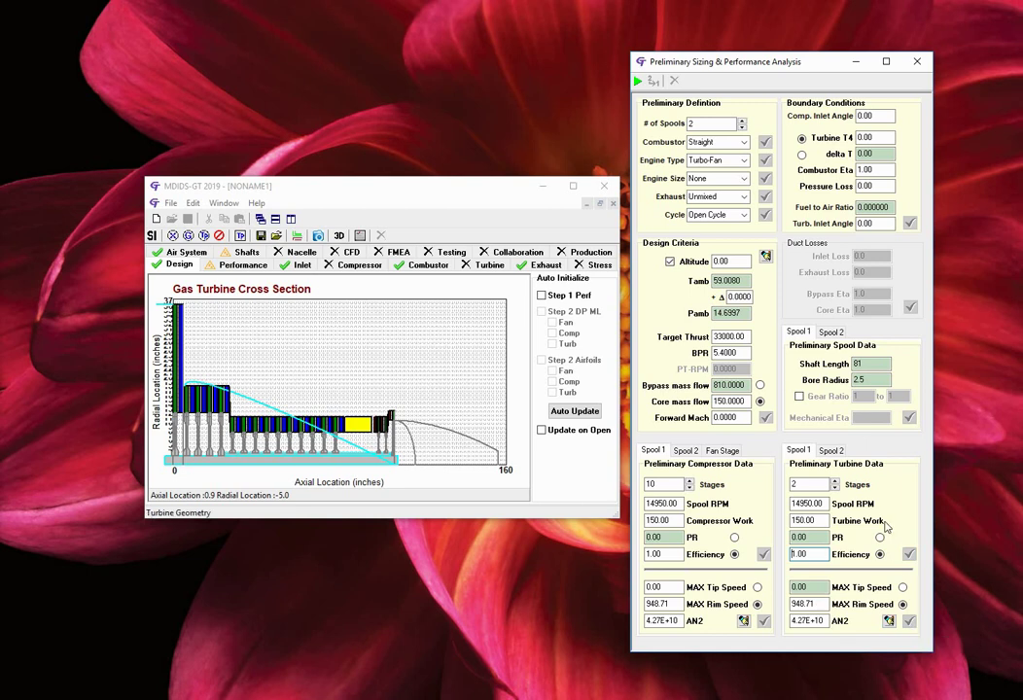
- Raise the Spool 2 turbine to five stages with efficiency 1 and apply its AN2 sizing
click(831, 451)
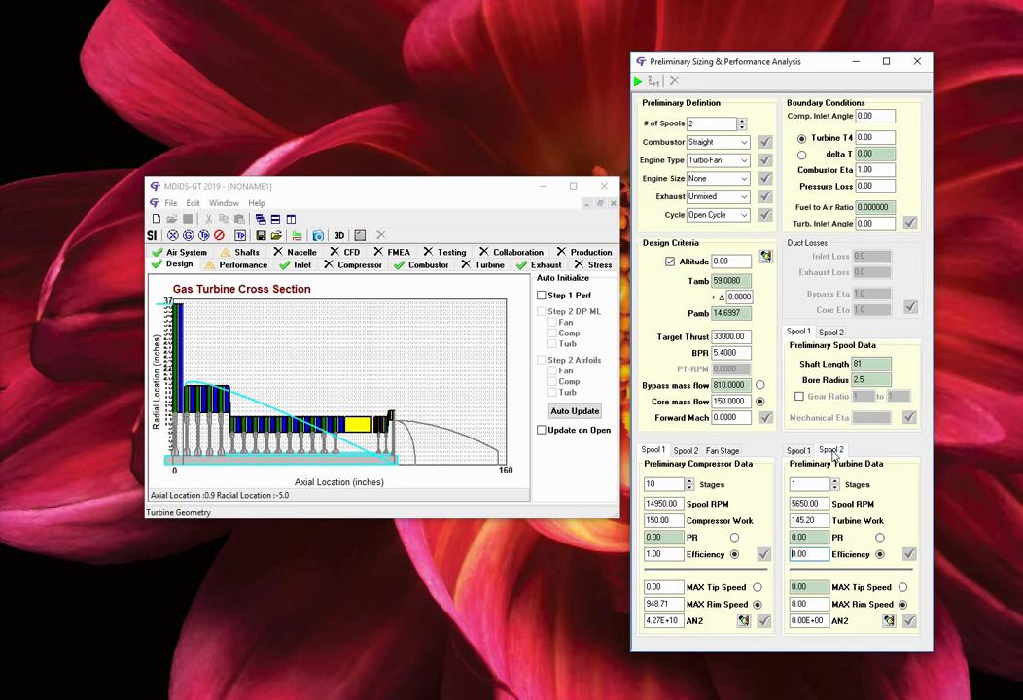
click(835, 482)
click(834, 481)
click(834, 481)
click(834, 481)
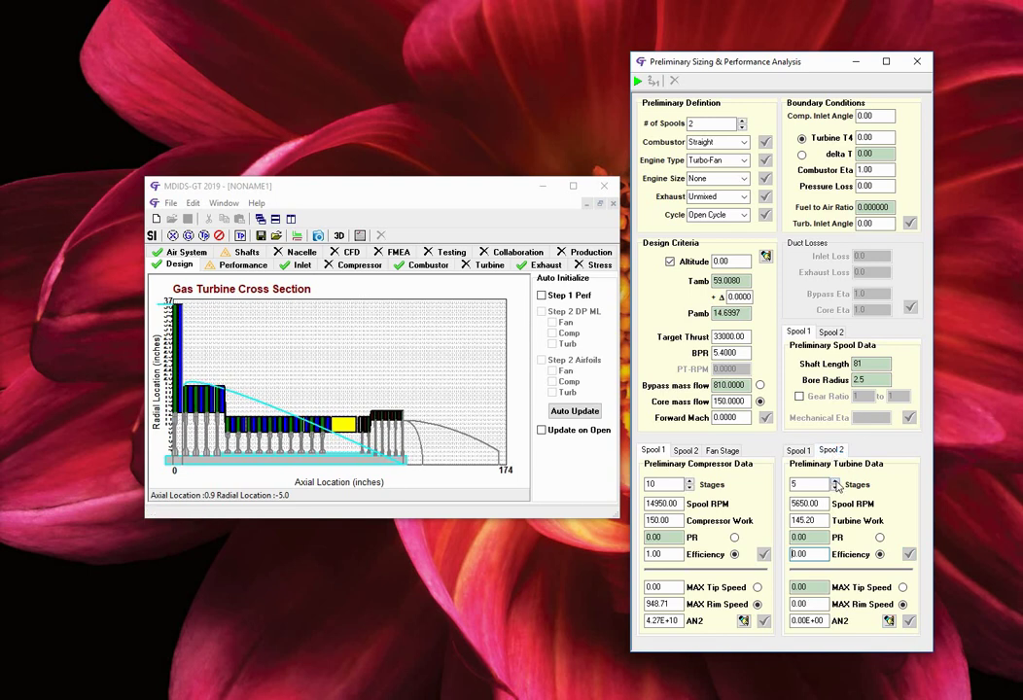
double_click(827, 554)
text(1)
click(909, 554)
click(910, 554)
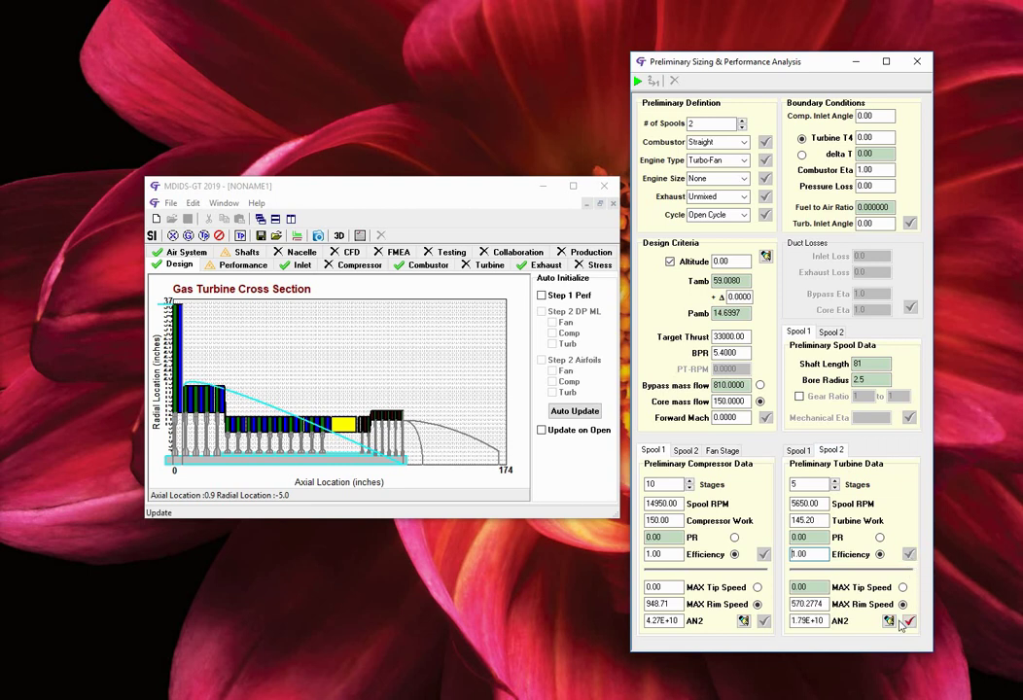
click(911, 622)
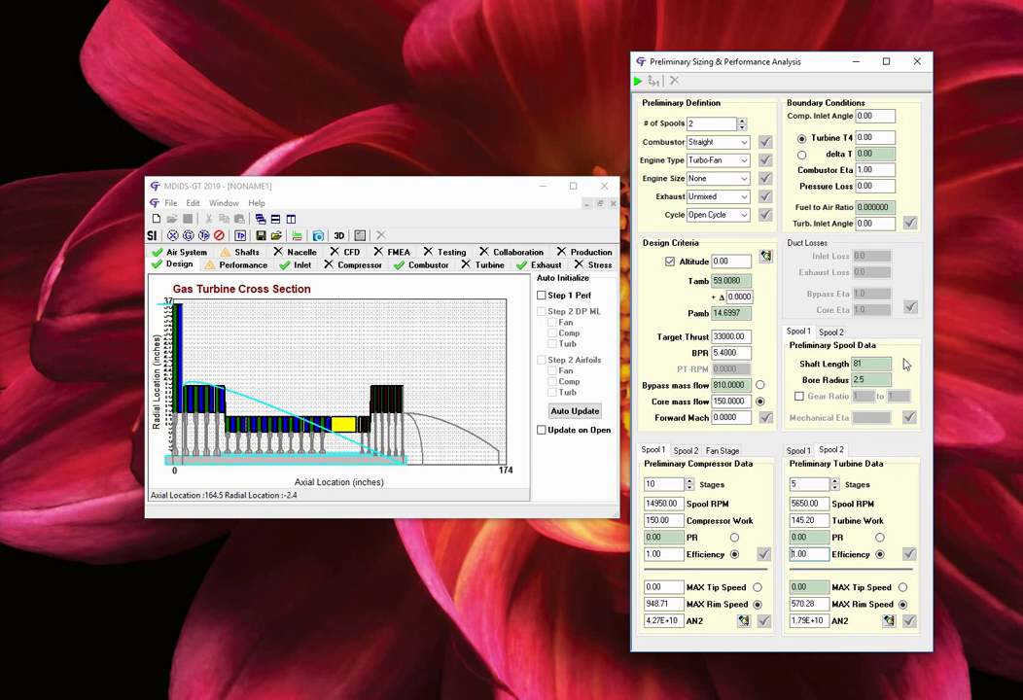
click(800, 397)
double_click(863, 397)
text(5)
click(907, 395)
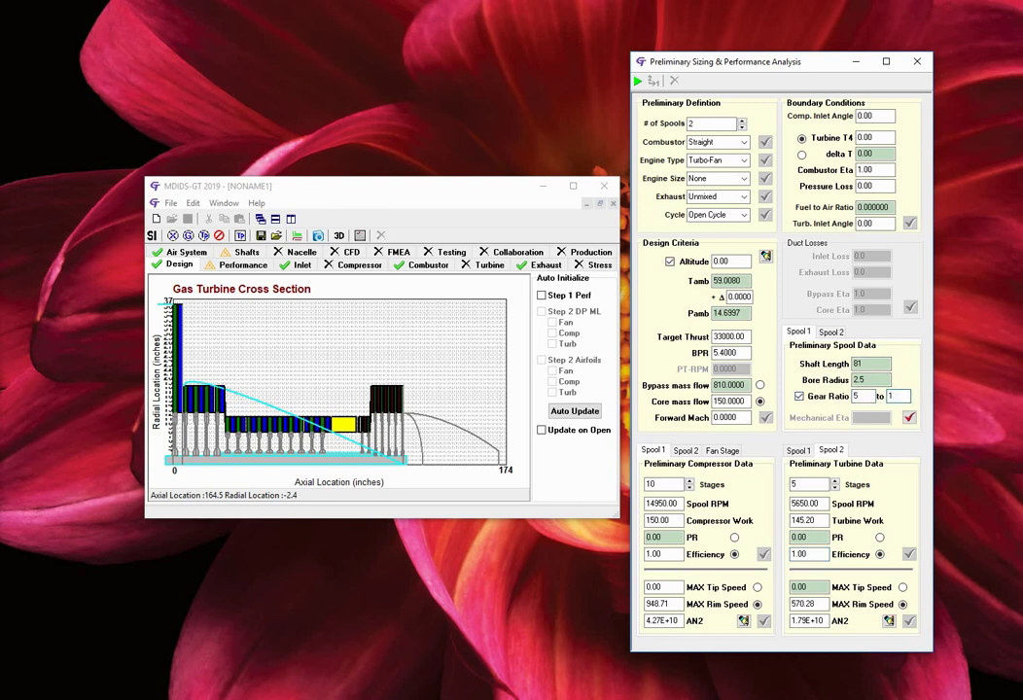
click(909, 418)
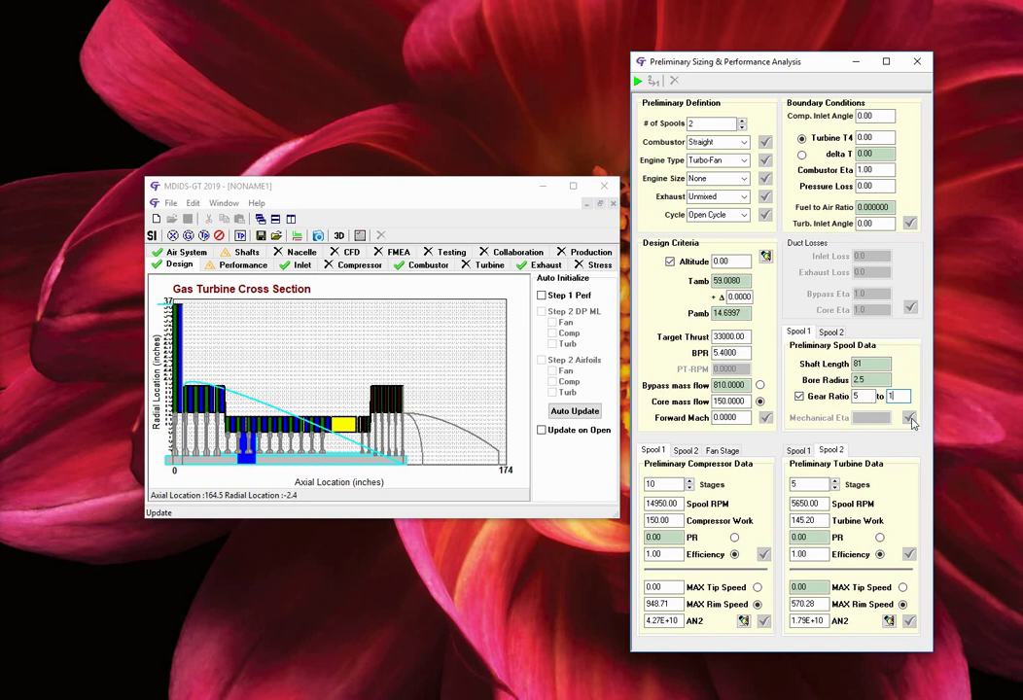
click(909, 418)
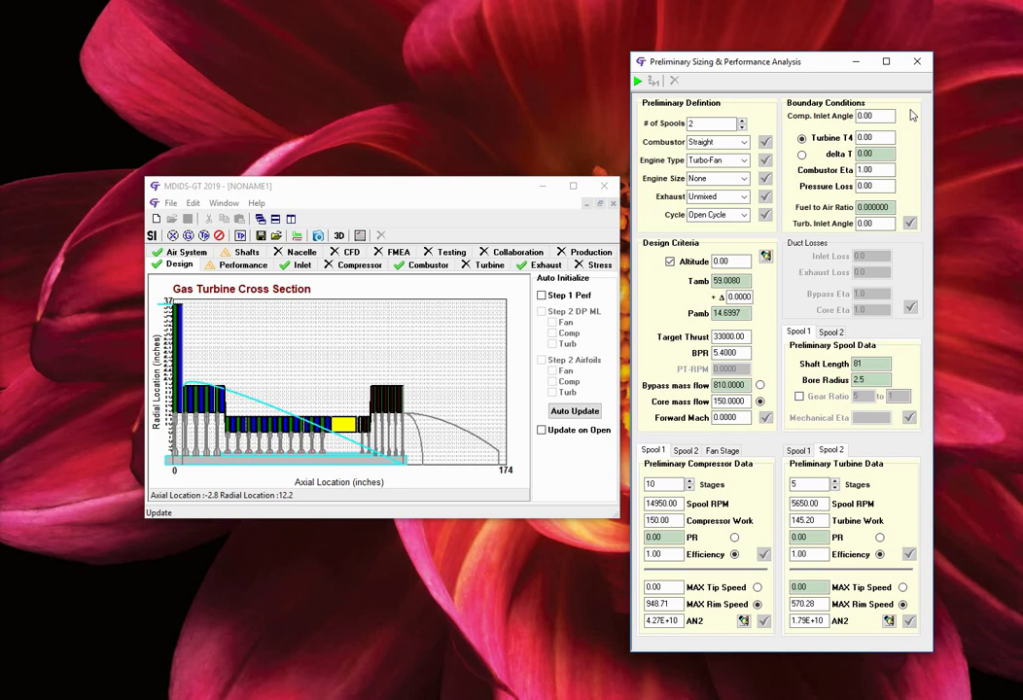
- Enter compressor inlet angle 0, Turbine T4 2250, combustor eta 1, pressure loss 0, turbine inlet angle 0, and apply
double_click(869, 115)
text(0)
click(803, 140)
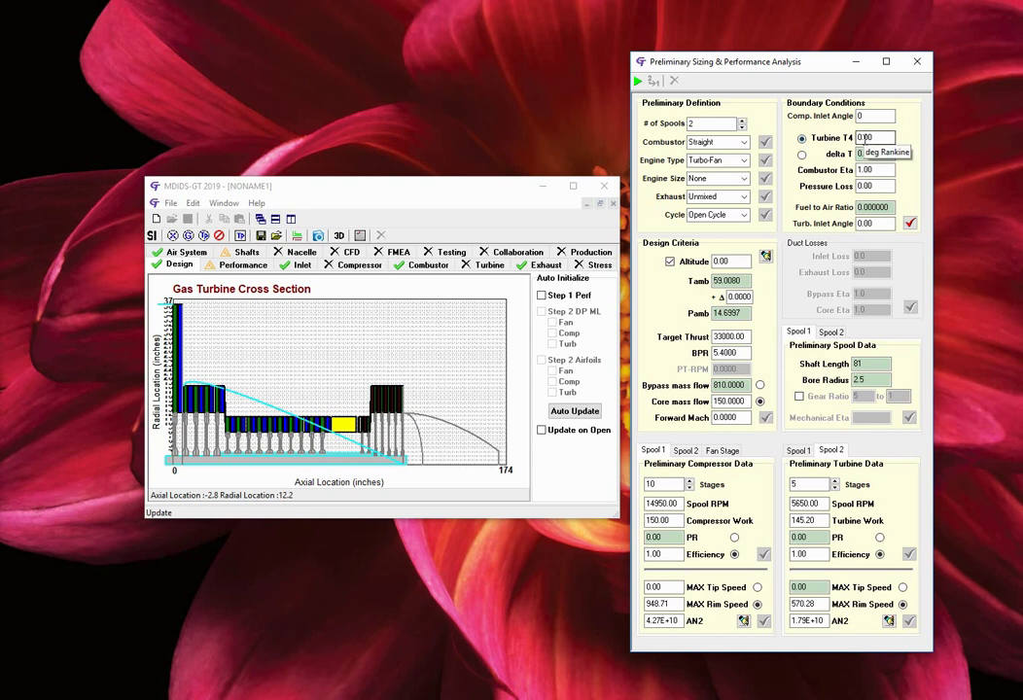
double_click(863, 139)
text(2250)
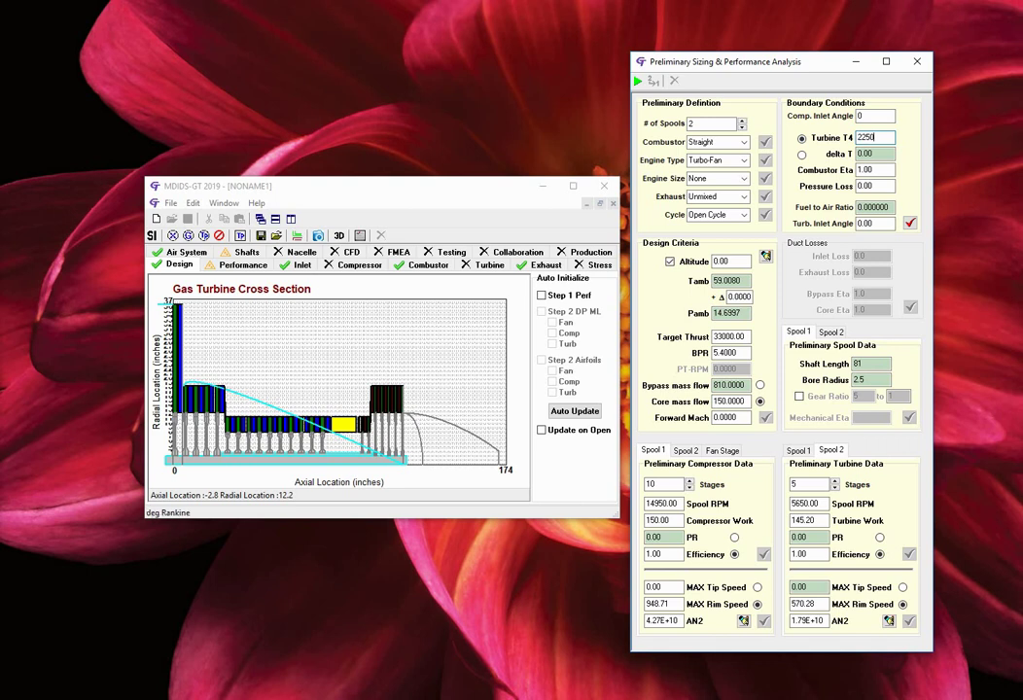
click(881, 171)
text(1)
click(881, 185)
text(0)
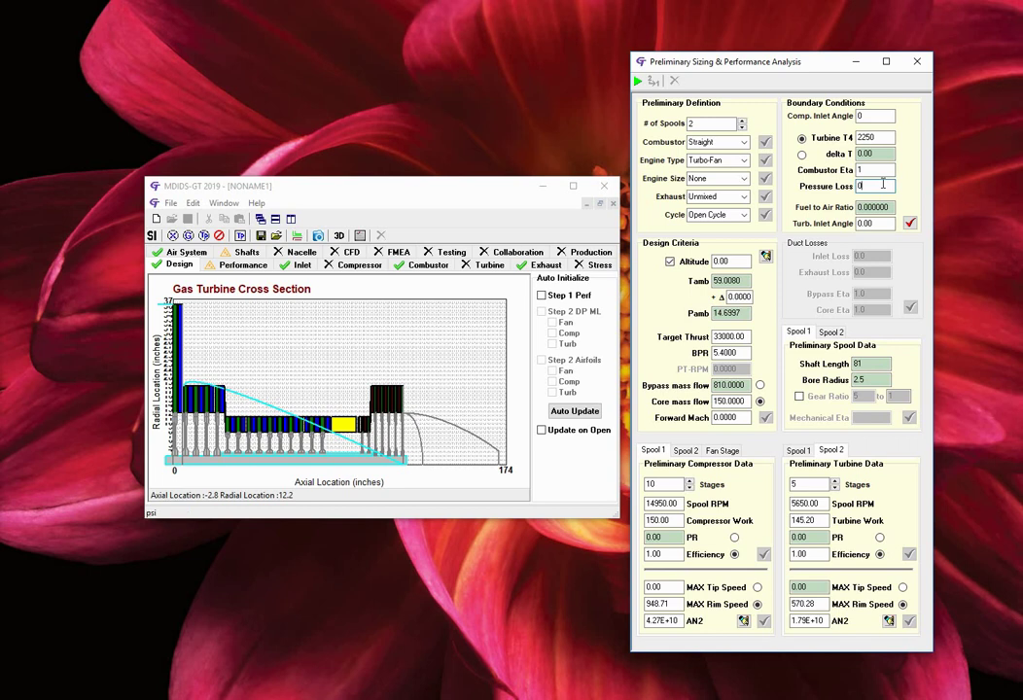
click(880, 224)
text(0)
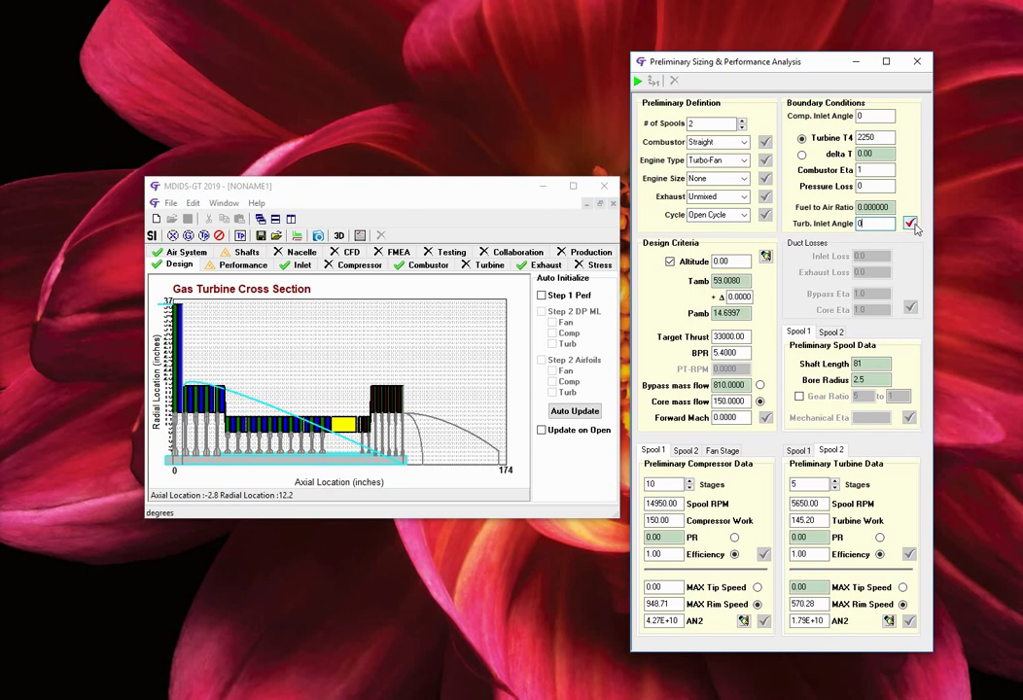
click(911, 224)
- Run the performance assessment, toggle the temperature and pressure labels, and close Preliminary Sizing
click(639, 84)
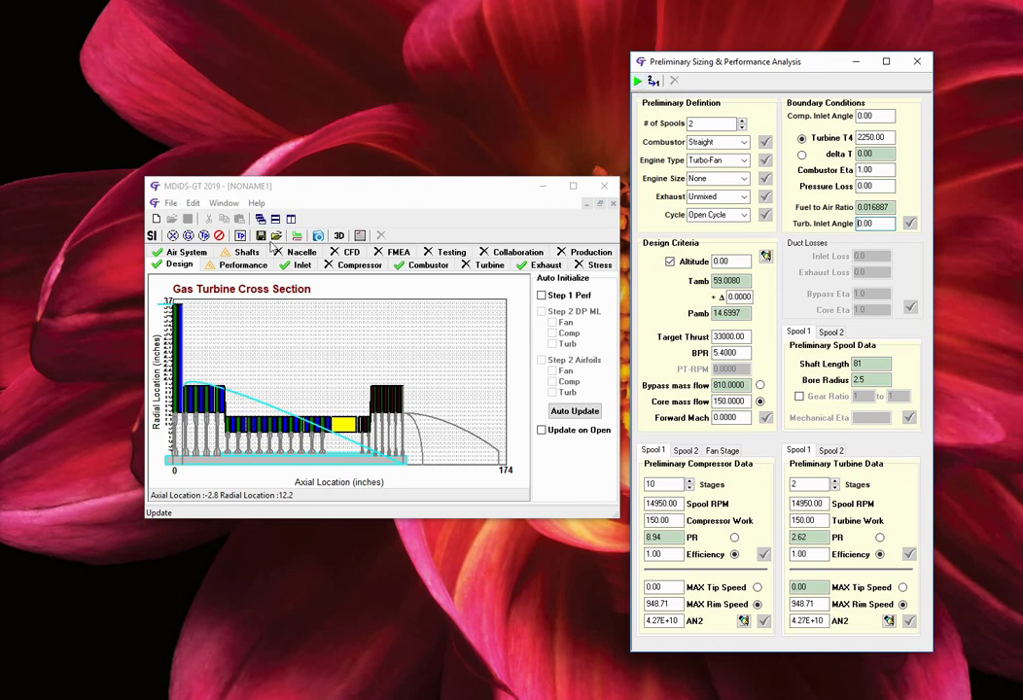
click(203, 237)
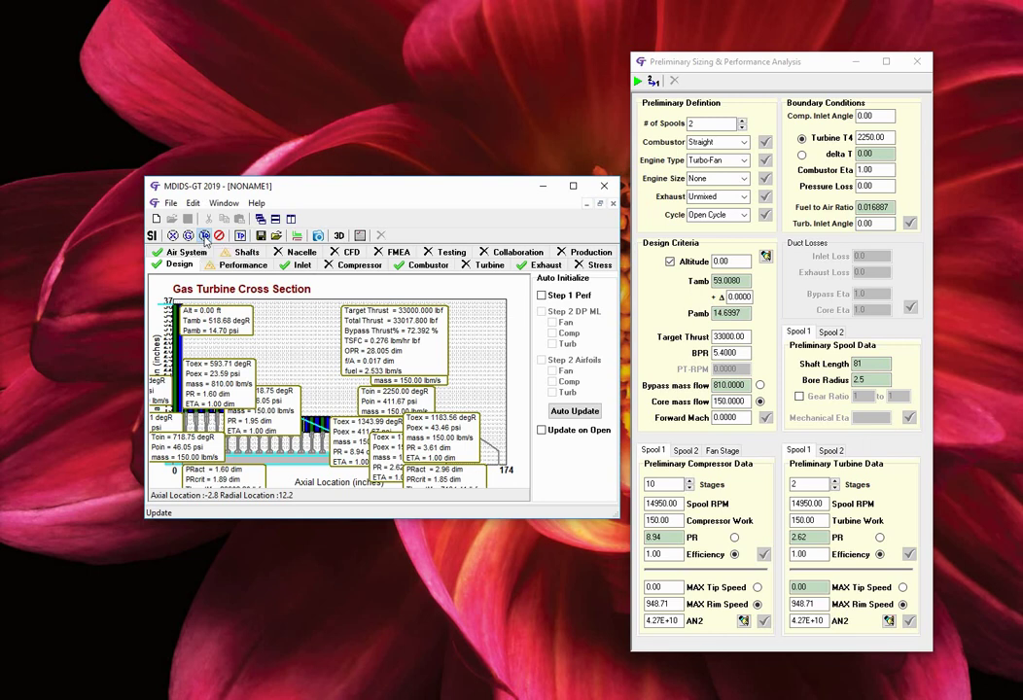
click(916, 61)
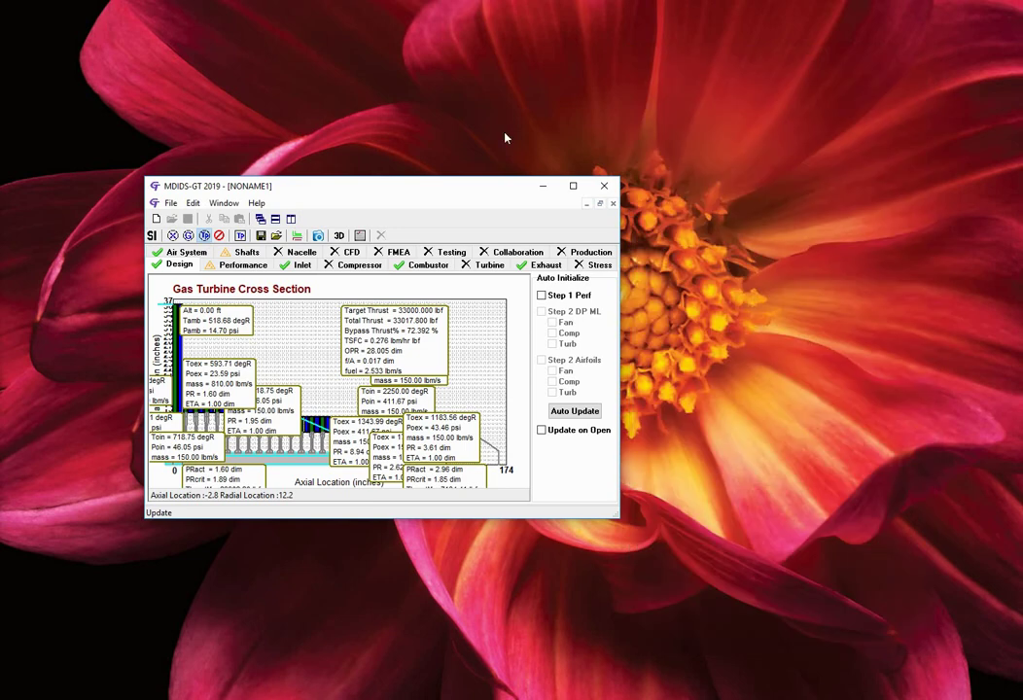
- Move and enlarge the main window, then clear the station data labels from the cross-section
drag(468, 187, 353, 70)
drag(503, 396, 985, 609)
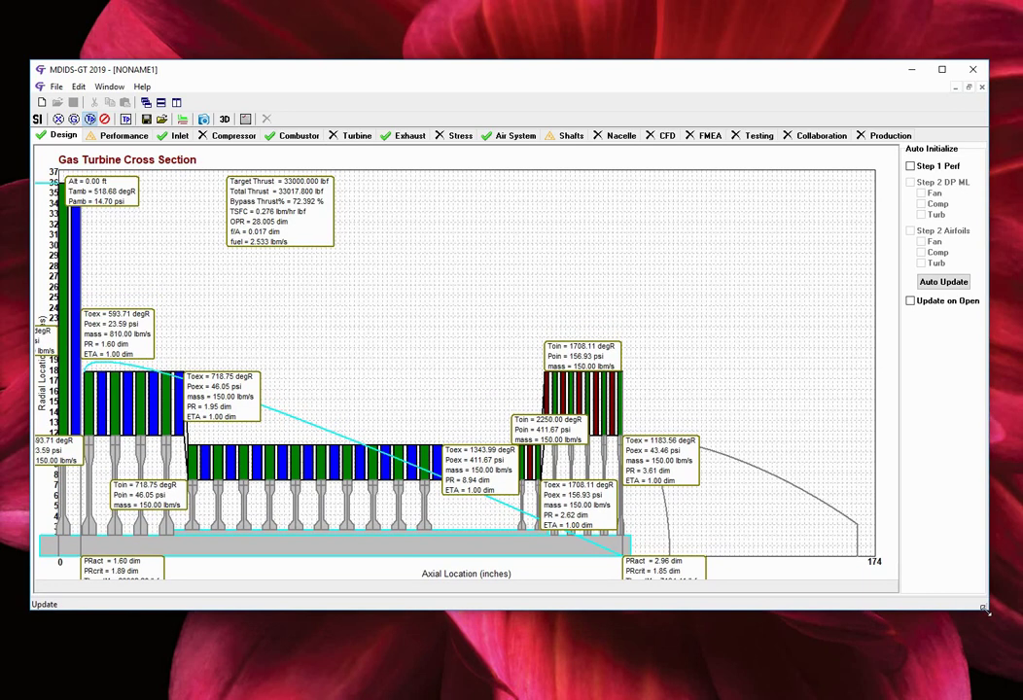
drag(985, 609, 936, 504)
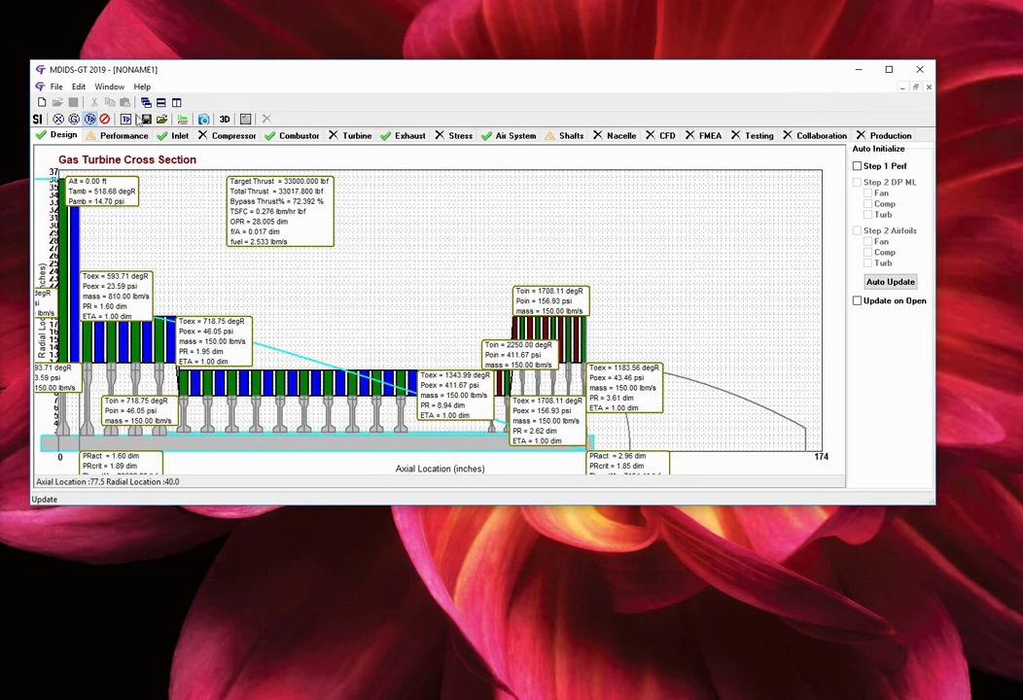
click(104, 120)
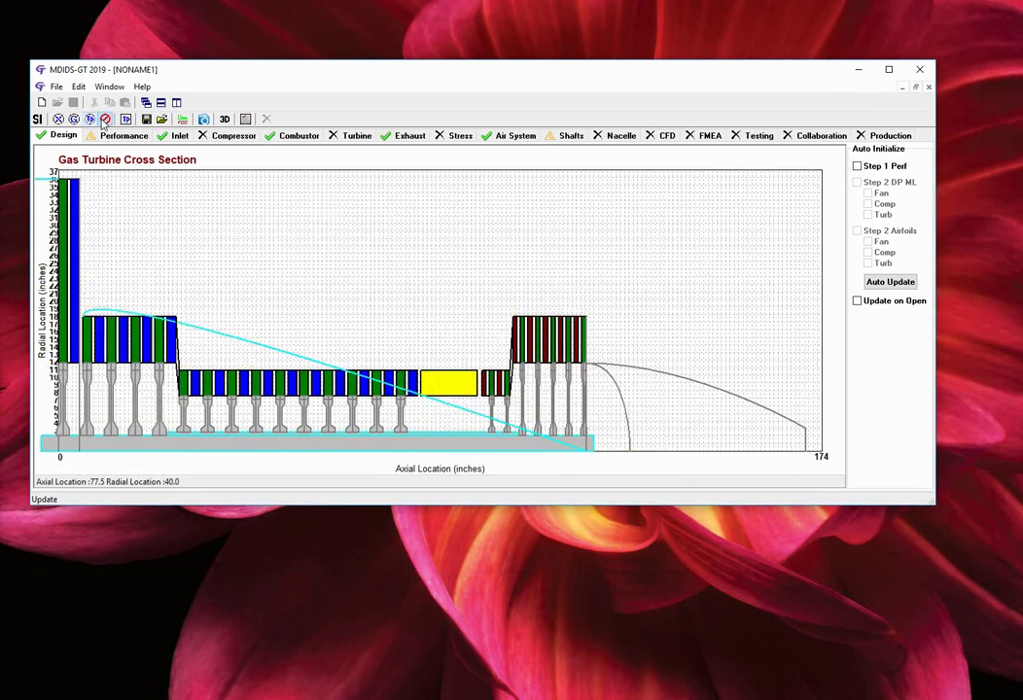
- Set the inlet nose cone axial length to 15 inches, extending the cross-section to 189 inches
click(166, 139)
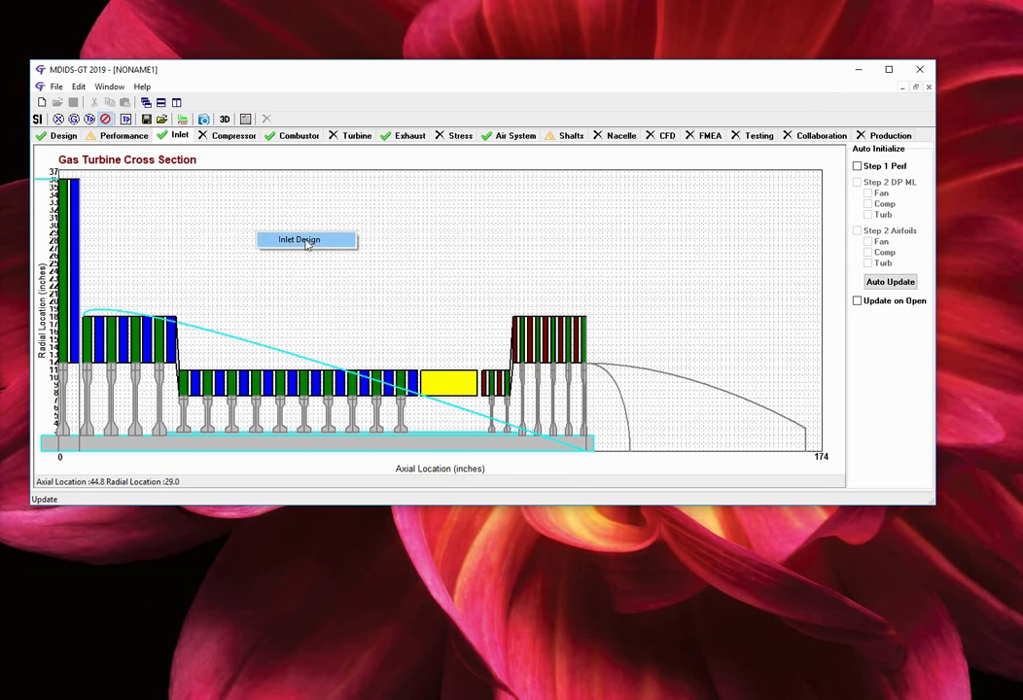
click(309, 243)
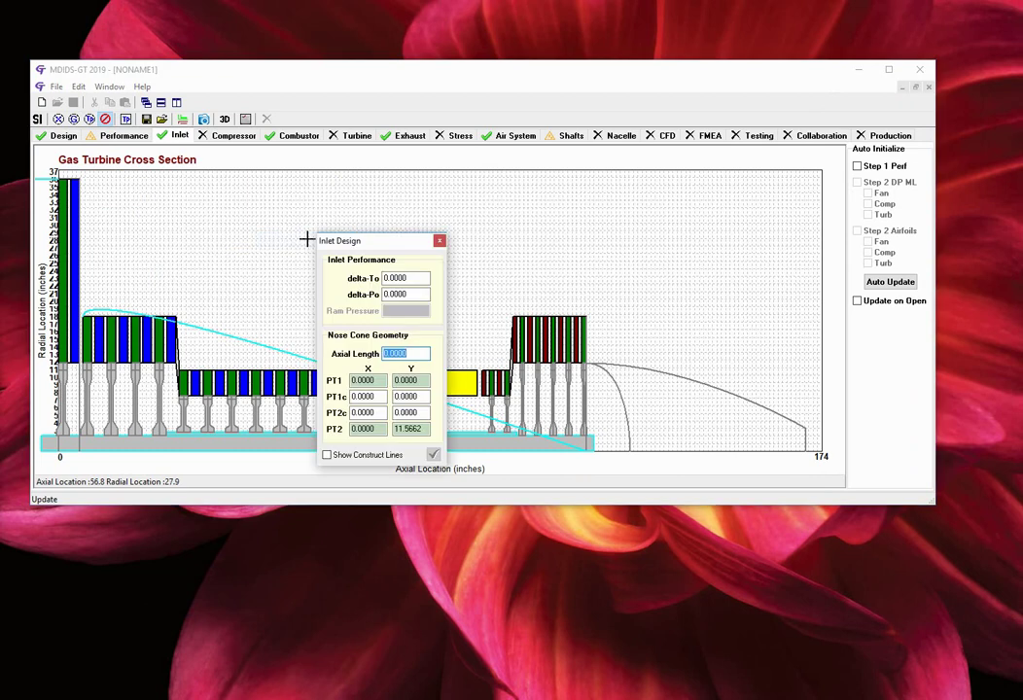
text(15)
click(432, 454)
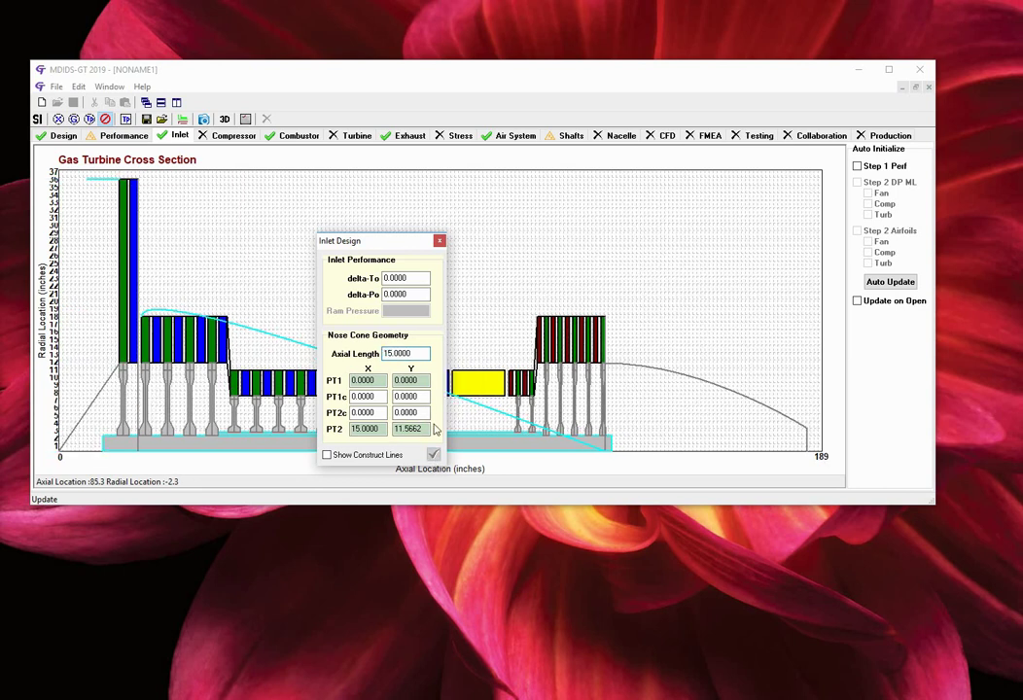
click(439, 240)
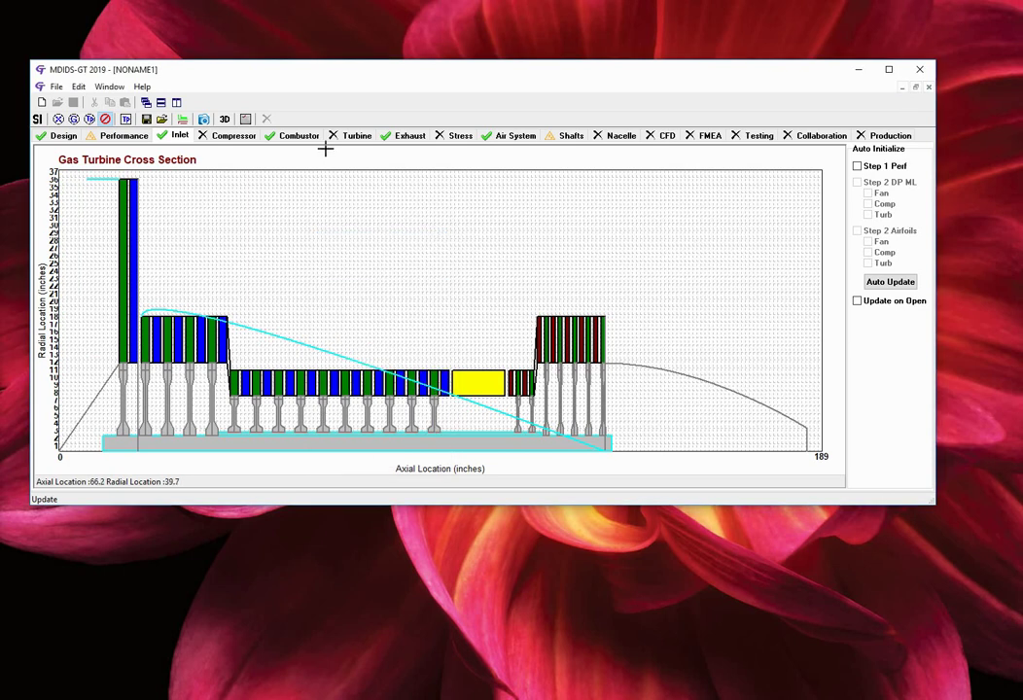
click(408, 137)
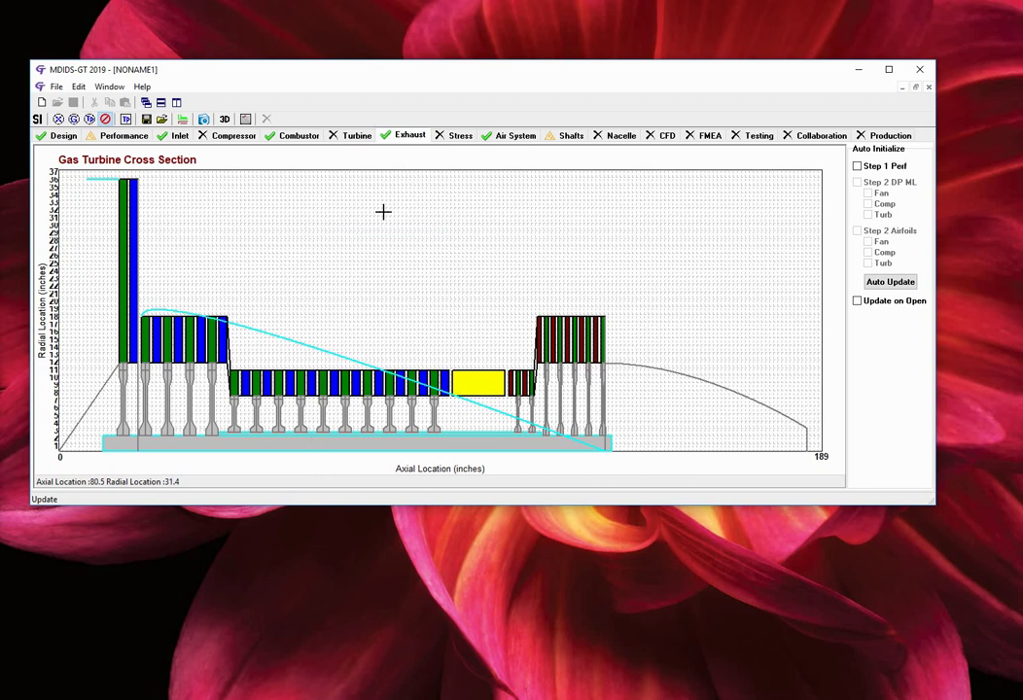
- In Exhaust Design, set both the bypass and core duct segment counts to 1
right_click(385, 216)
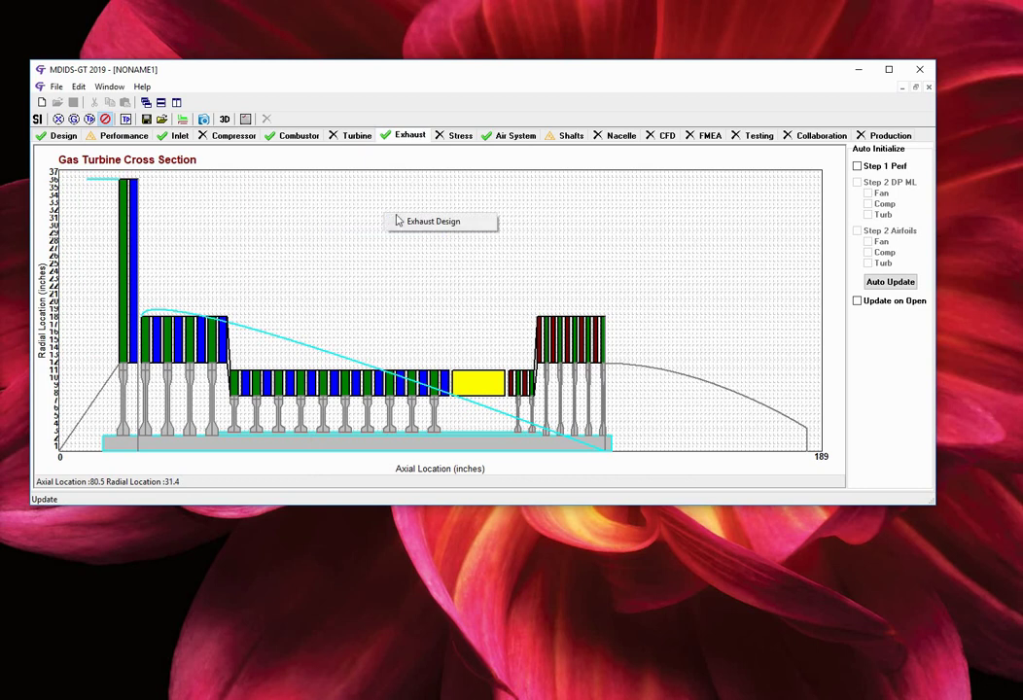
click(421, 224)
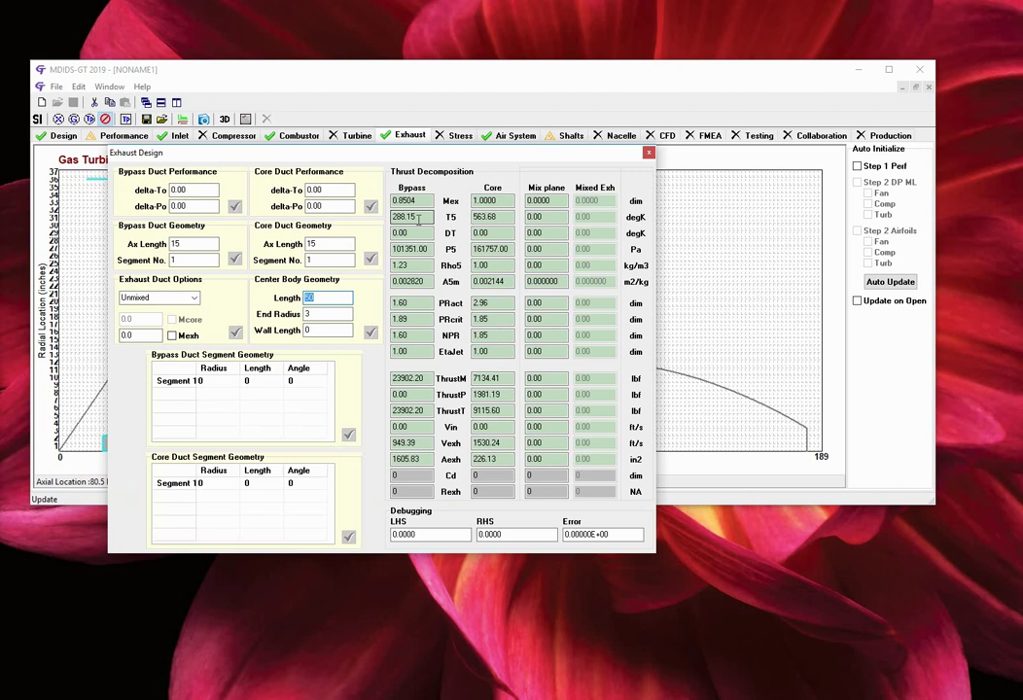
click(189, 261)
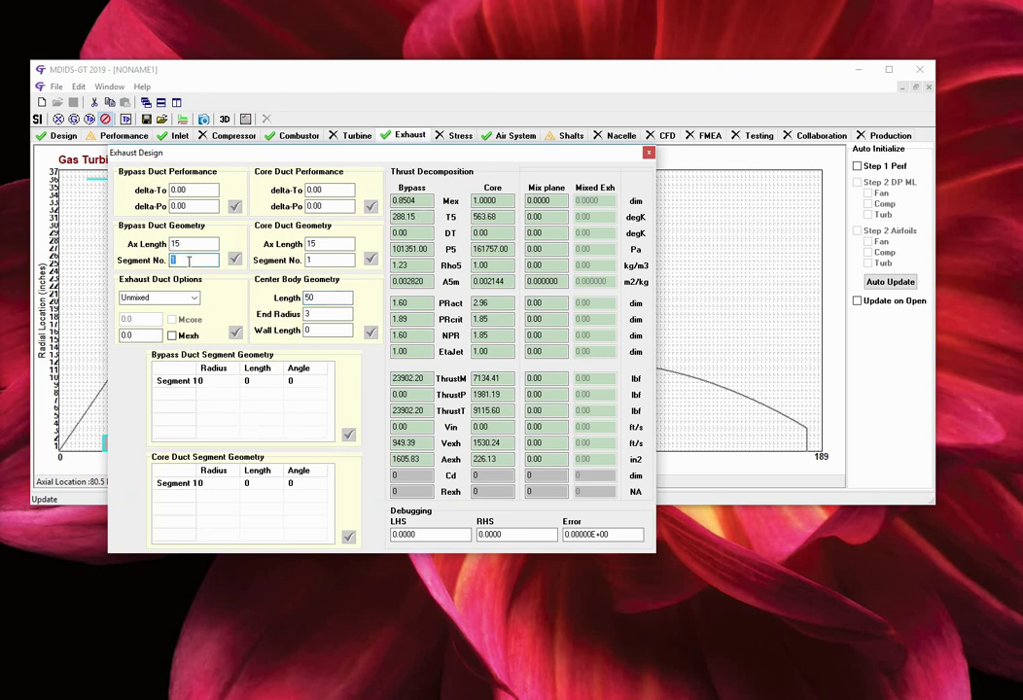
text(1)
click(234, 259)
click(332, 259)
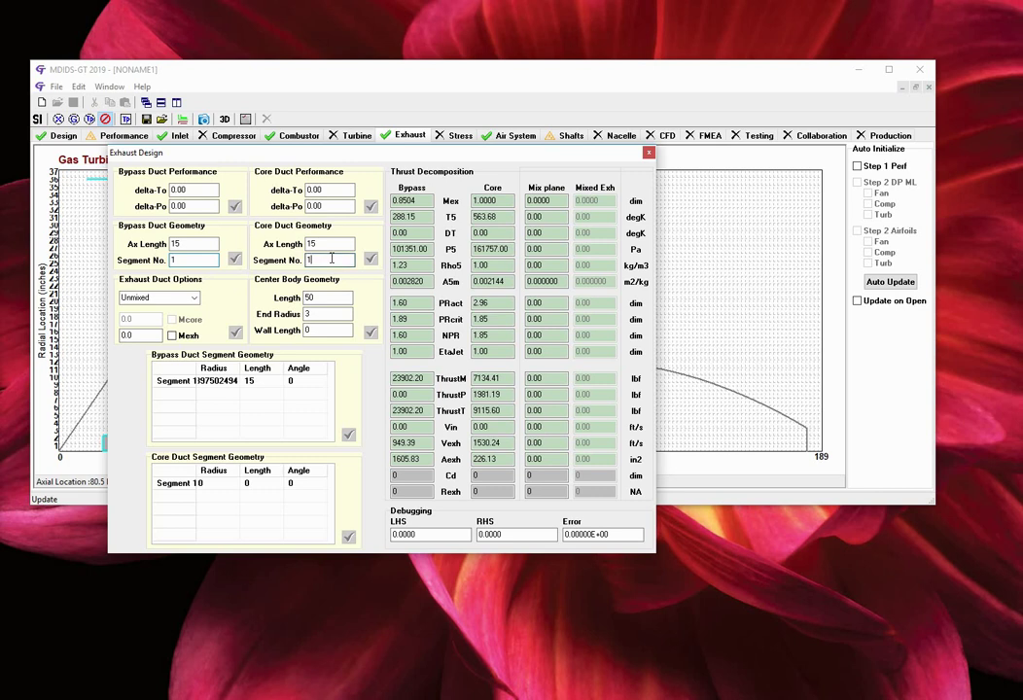
text(1)
click(371, 261)
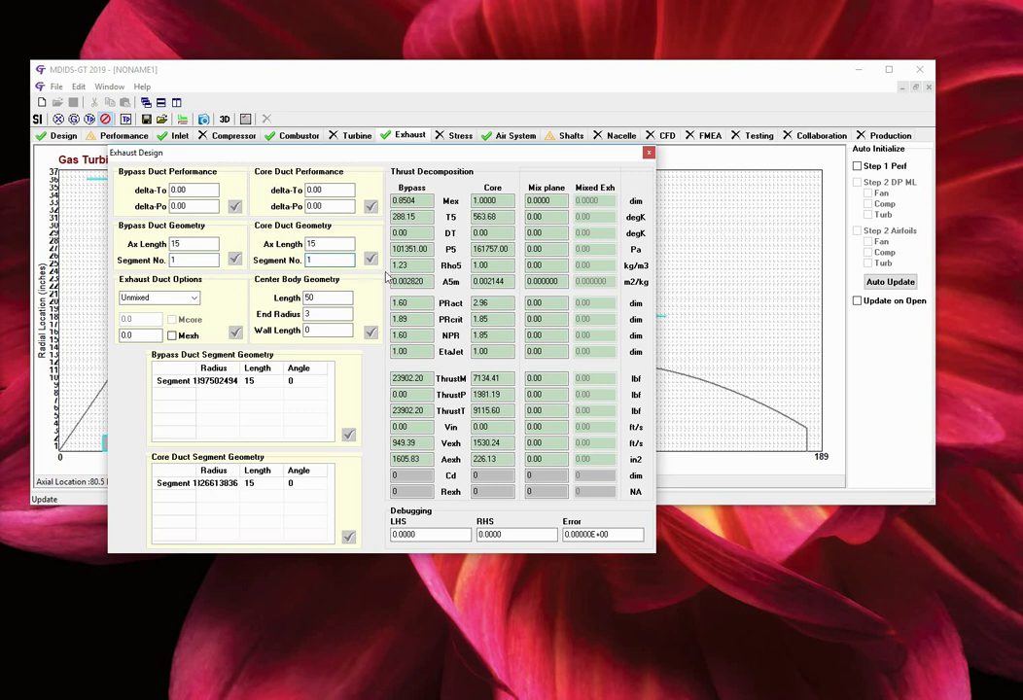
click(648, 153)
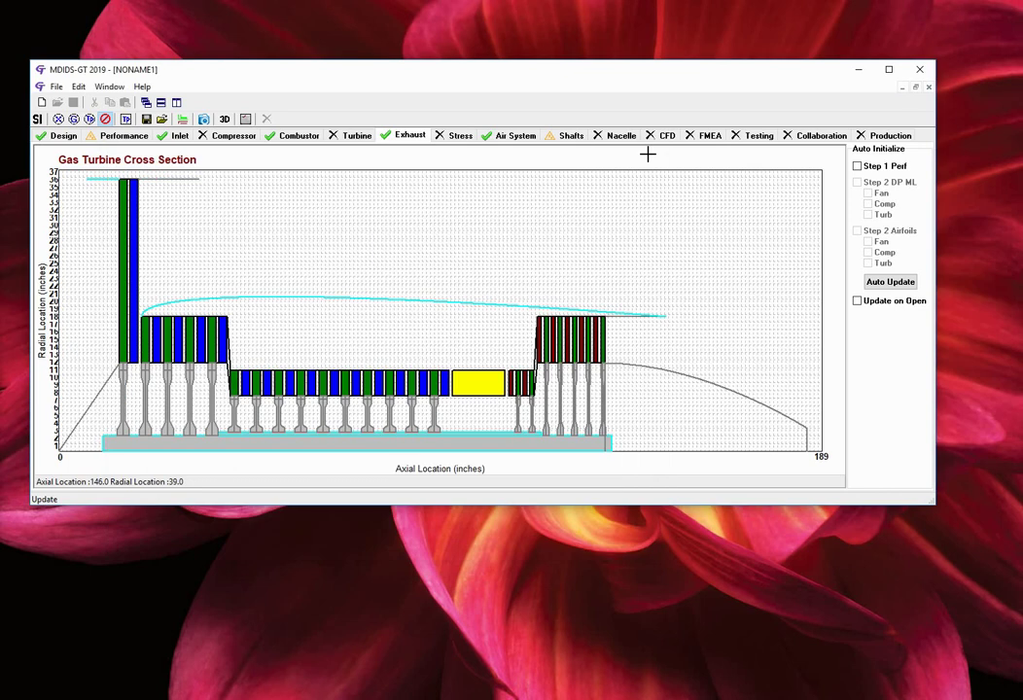